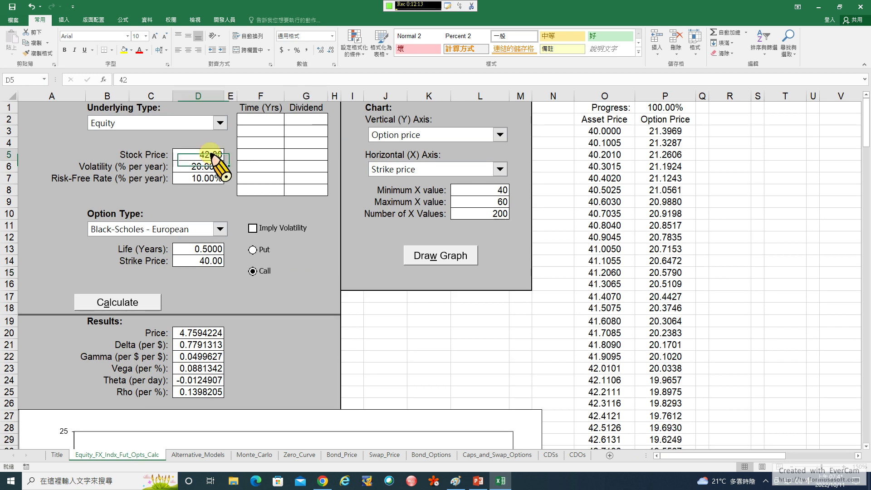
Set the stock price to 50, the volatility to 25% and the risk-free rate to 5%
text(50)
key(Return)
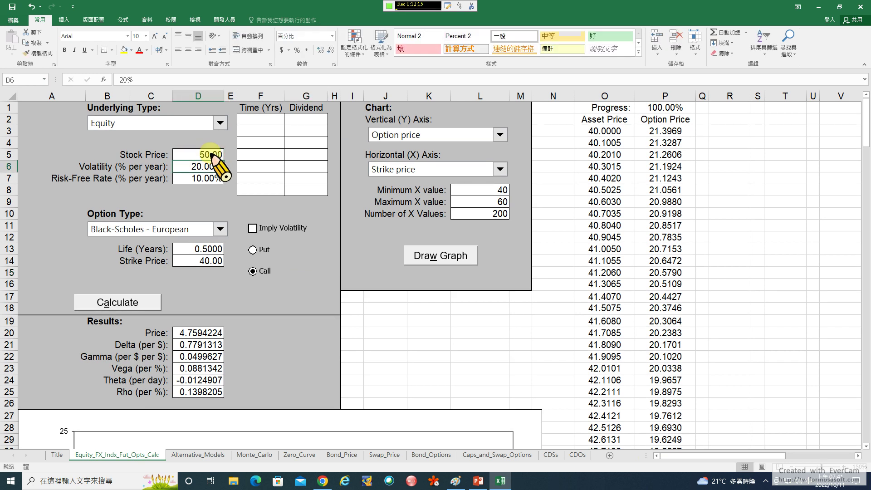
text(25)
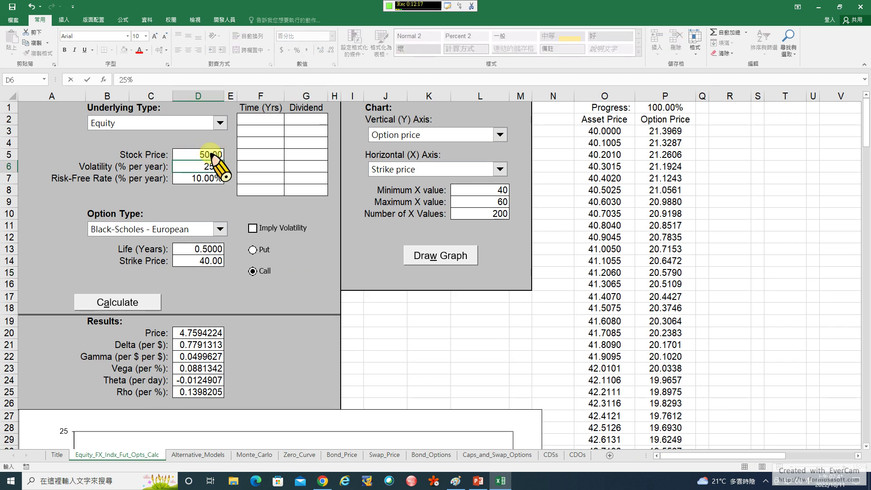
key(Return)
text(5)
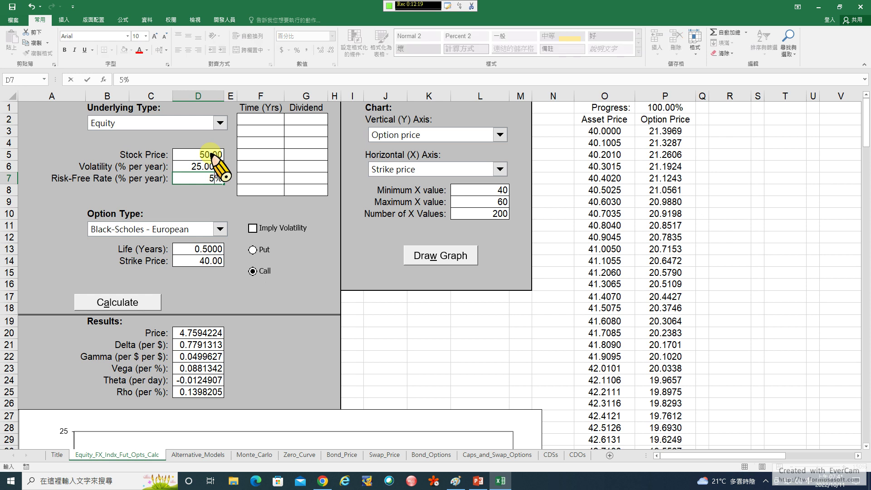
key(Return)
Set the option's life to 2 years
key(Down)
key(Down)
key(Down)
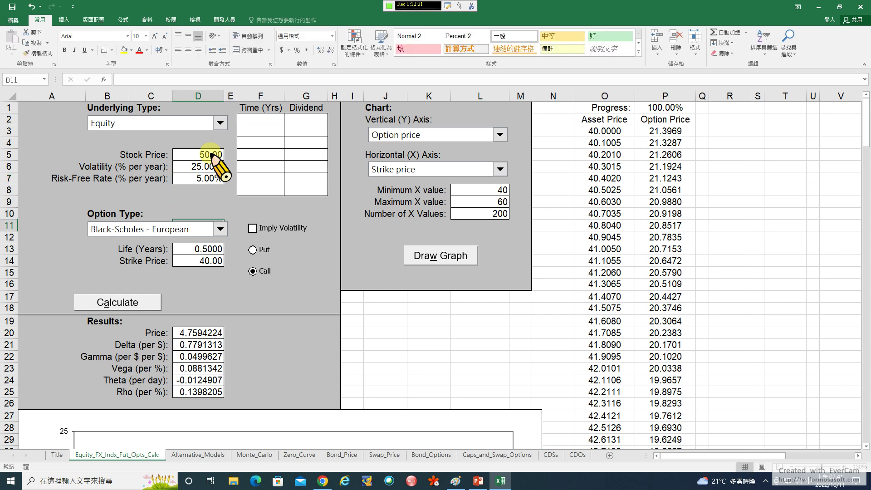
key(Down)
key(Down)
text(2)
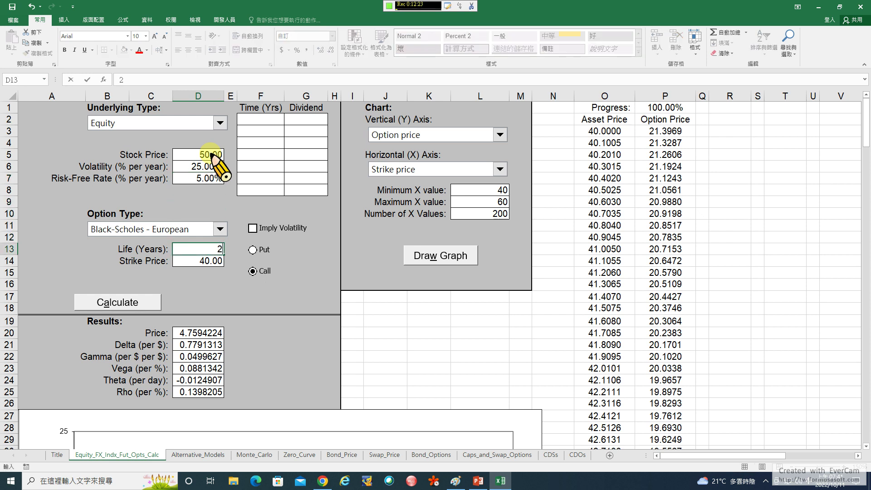
key(Return)
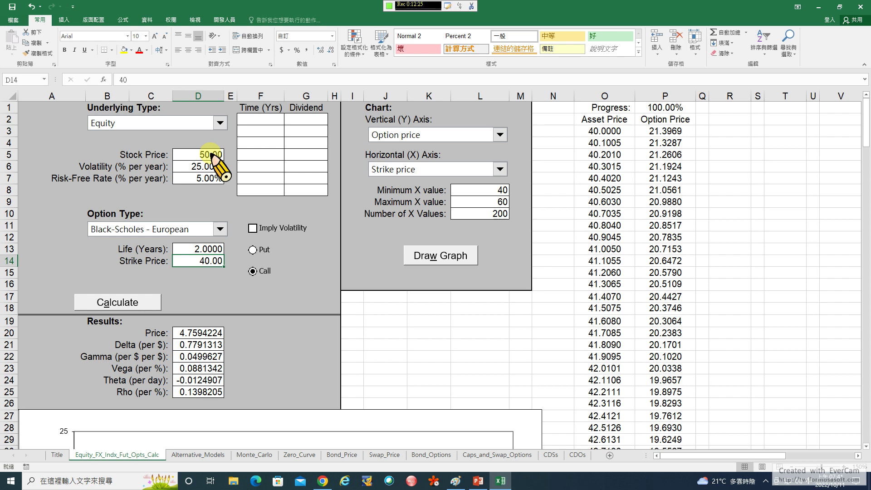
Change the underlying type to Index and set its dividend yield to 0%
click(220, 123)
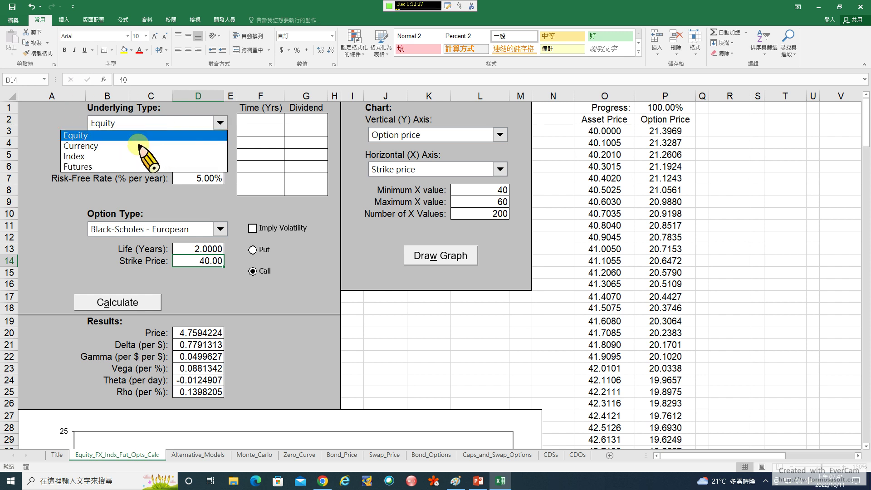
click(99, 157)
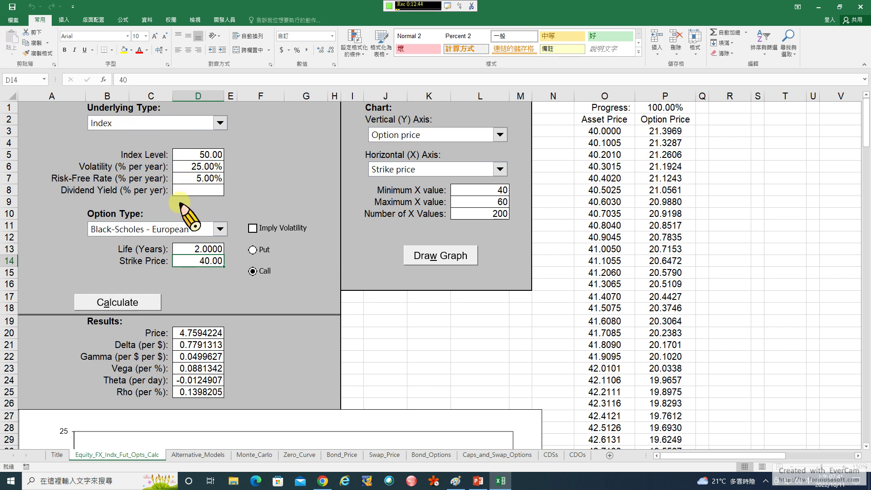
click(198, 190)
text(0)
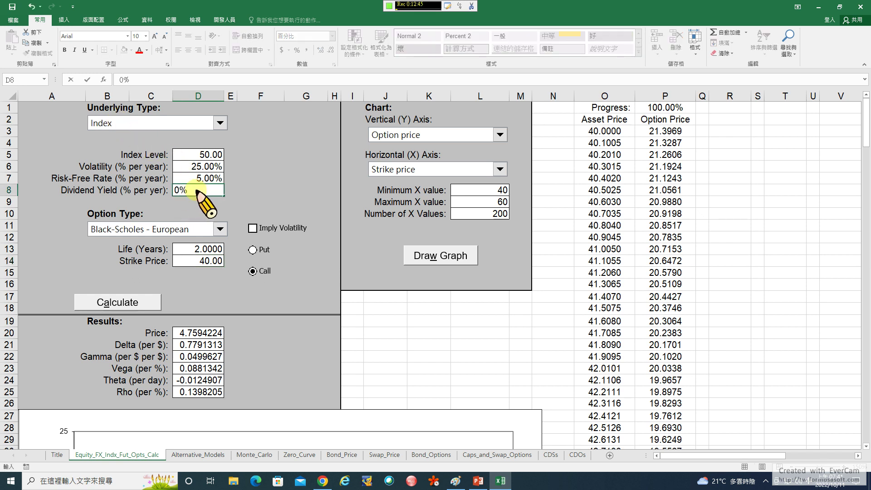
key(Return)
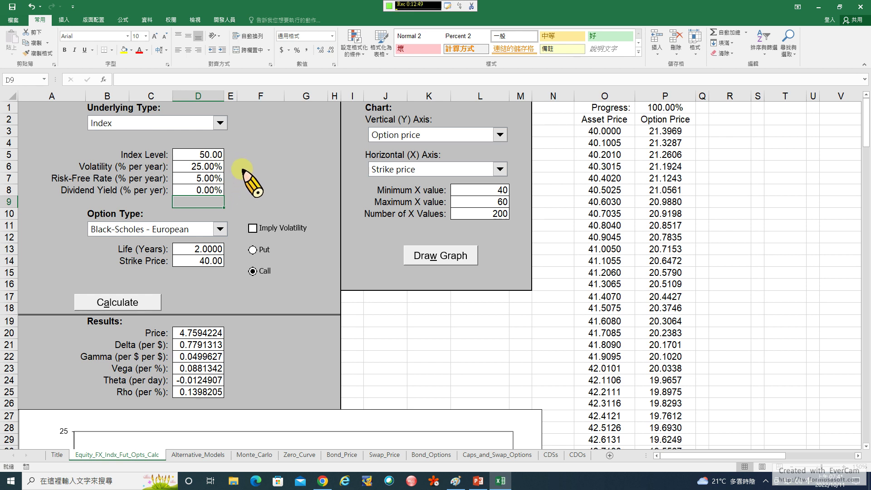
Set the strike price to 50 and calculate the European call's price and Greeks
click(179, 249)
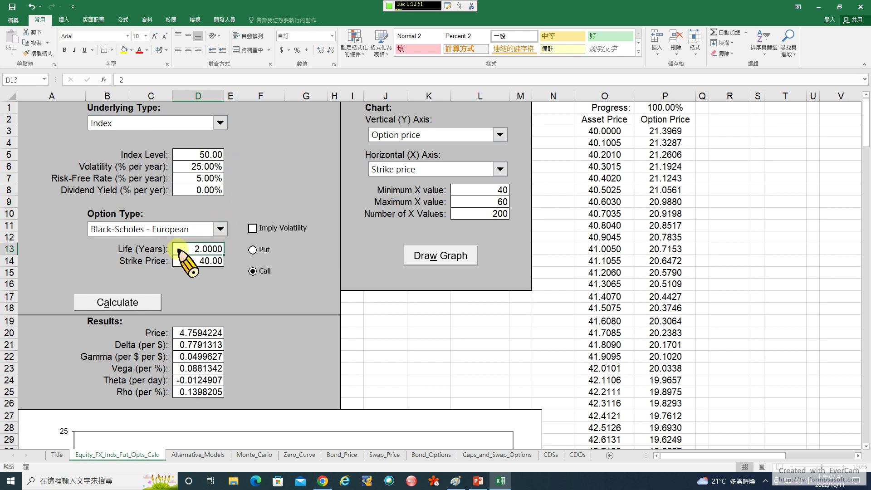
click(201, 262)
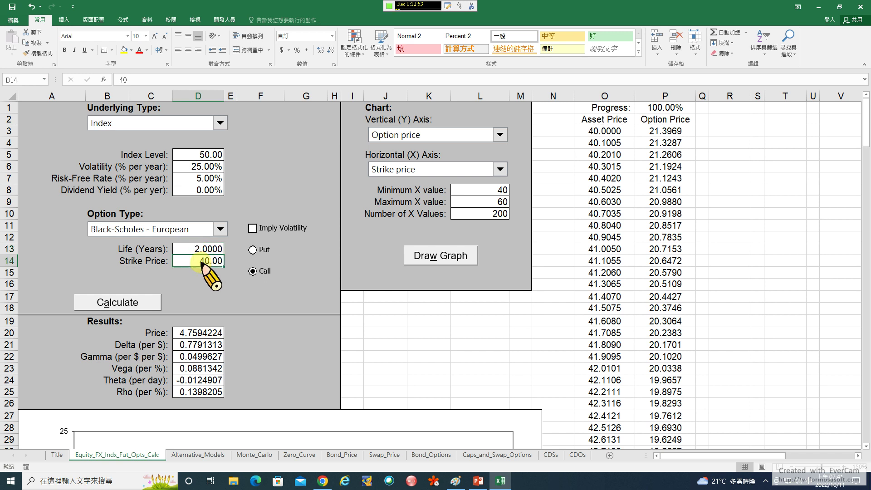
text(50)
key(Return)
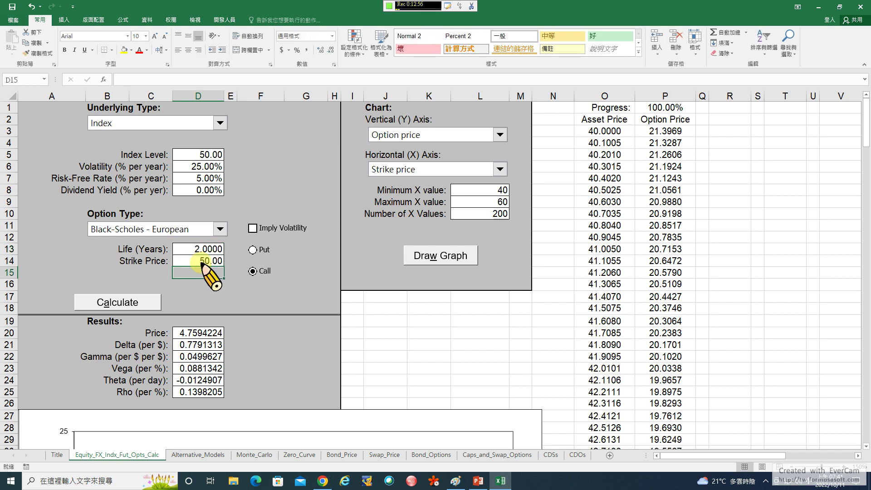
click(109, 302)
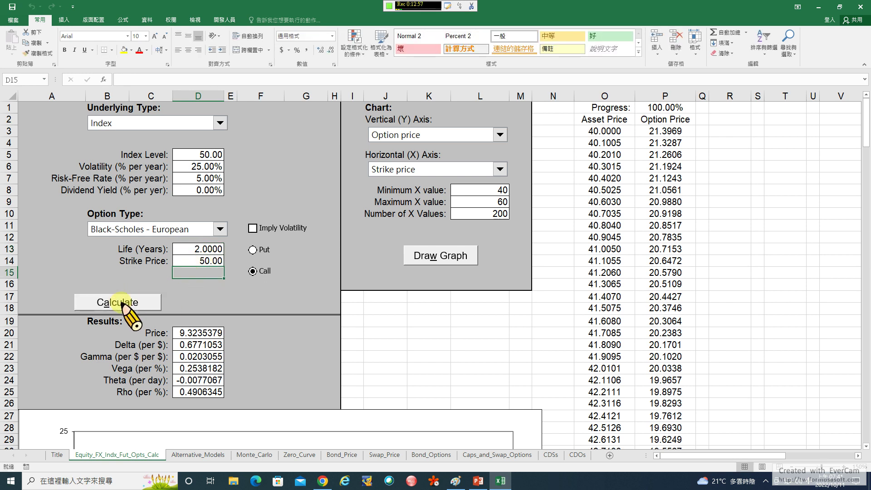
Highlight the Price cell in the results with a yellow fill
right_click(199, 333)
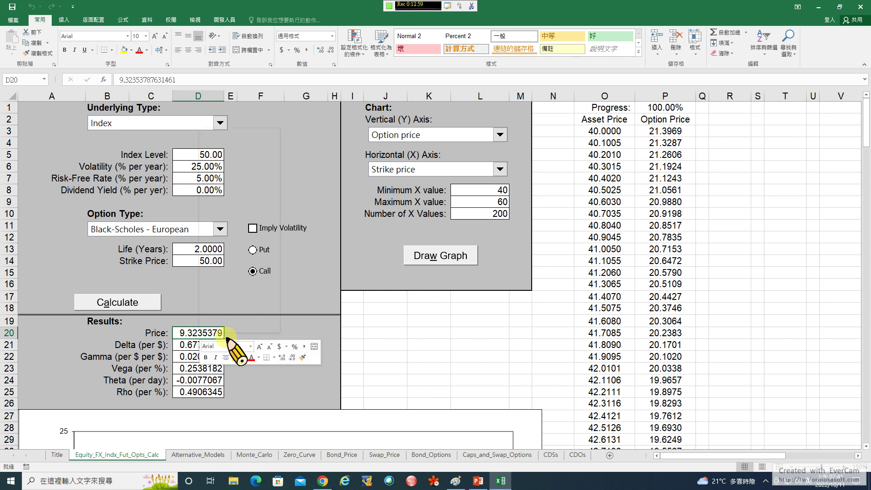
click(239, 357)
key(Return)
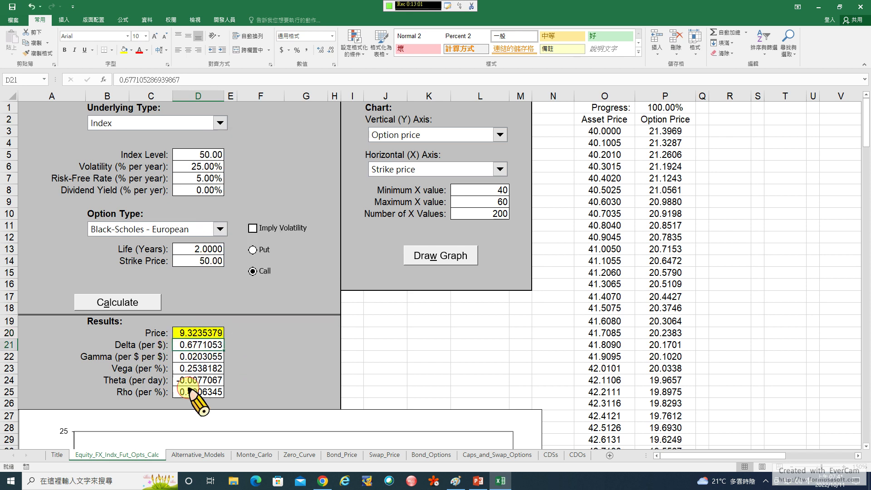
Fill the result cells from Delta through Rho with light green
shift+click(189, 389)
right_click(228, 349)
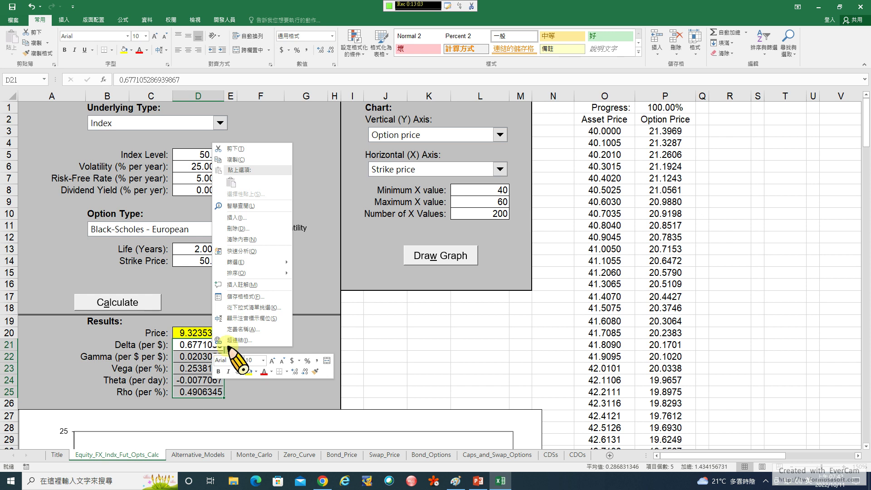
click(256, 372)
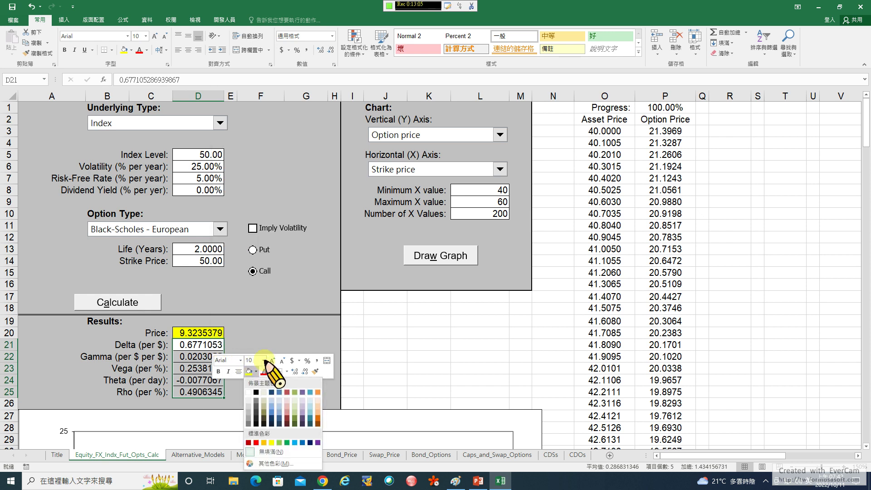
click(280, 442)
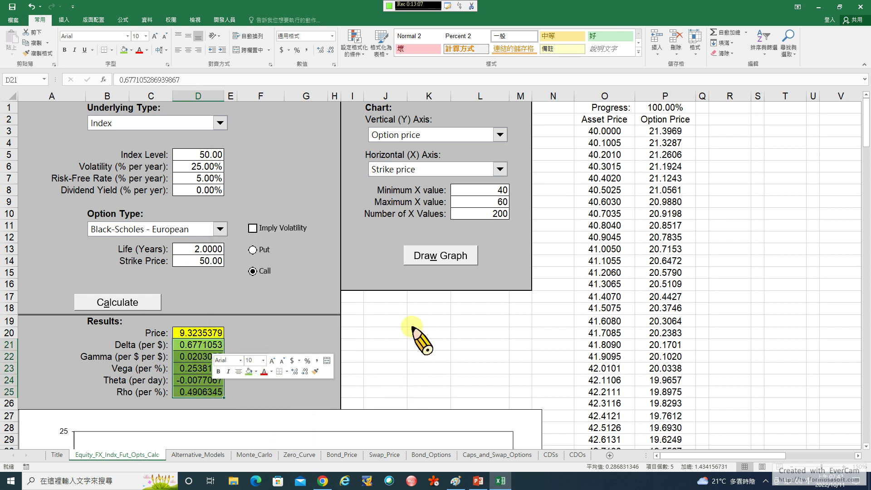
click(397, 326)
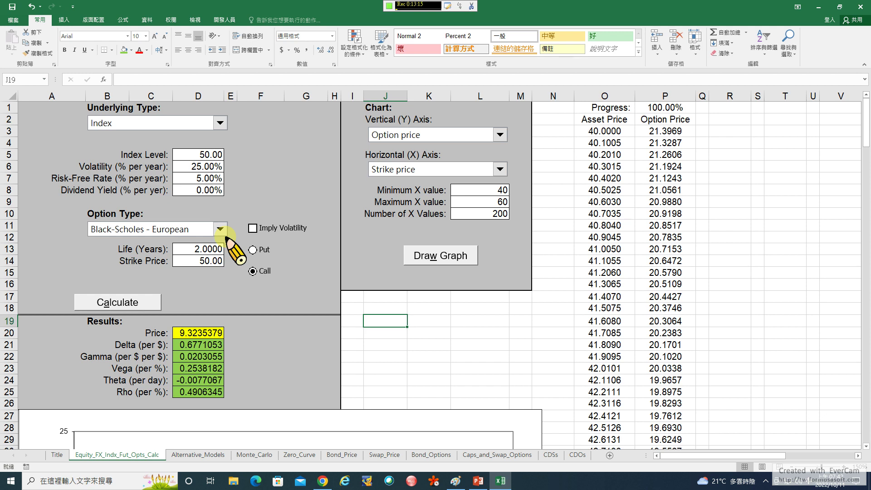
Switch the option to a put, recalculate its price and Greeks, and check the existing chart below the results
click(253, 249)
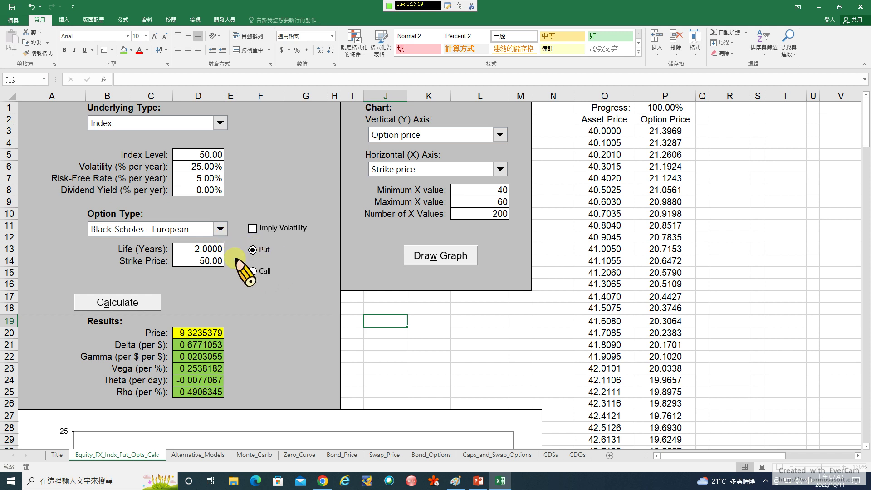
click(118, 301)
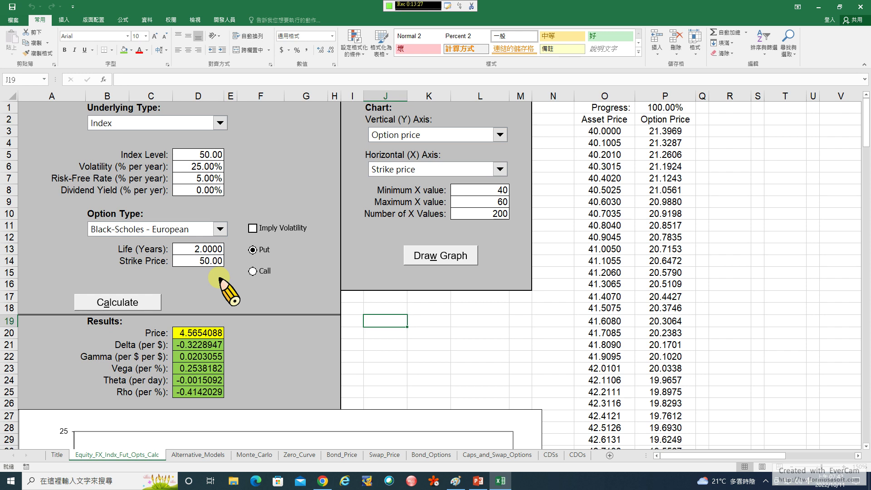
scroll(220, 279, down, 3)
scroll(221, 279, down, 4)
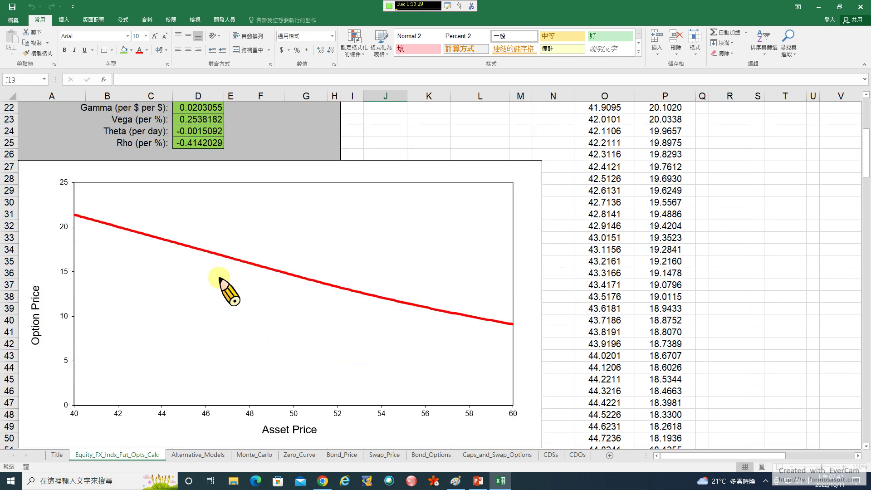
scroll(220, 279, down, 1)
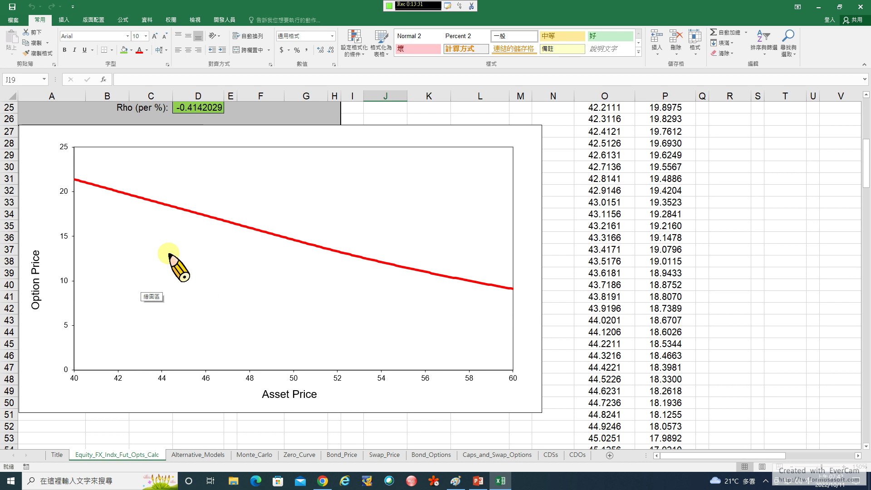
scroll(224, 276, up, 8)
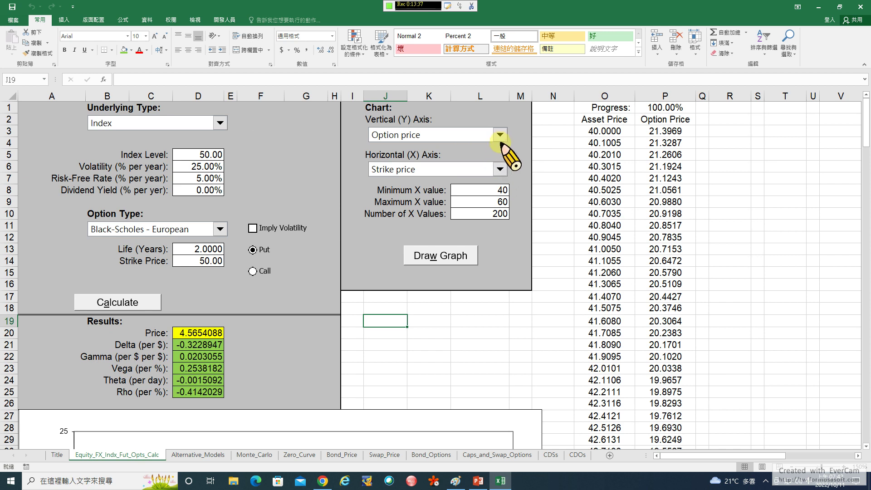
Set the chart's vertical axis to Theta and its horizontal axis to Asset price
click(500, 135)
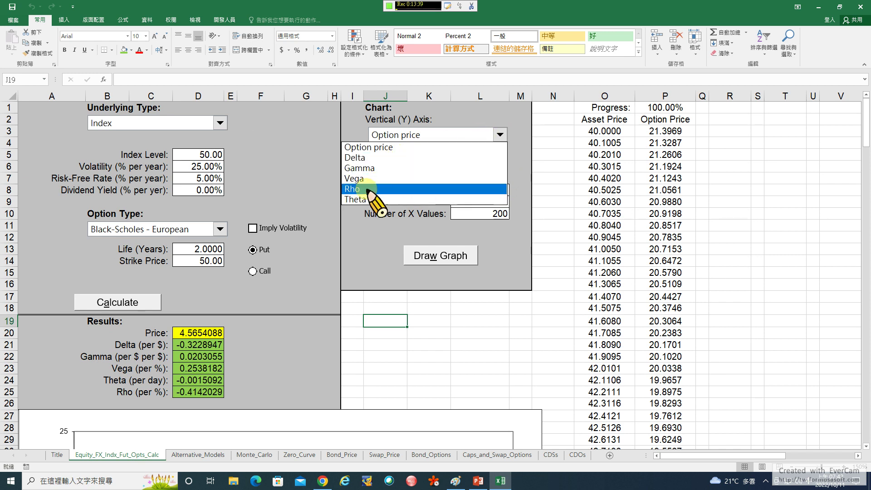
click(363, 202)
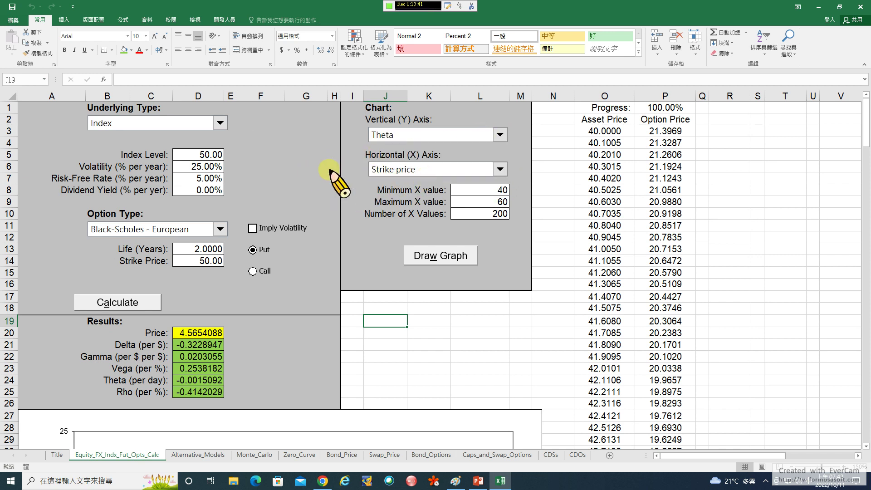
click(500, 169)
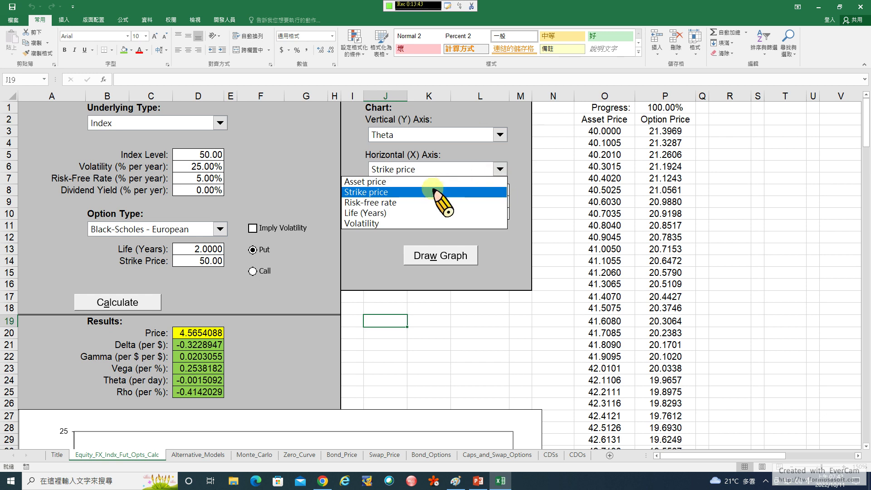
click(392, 190)
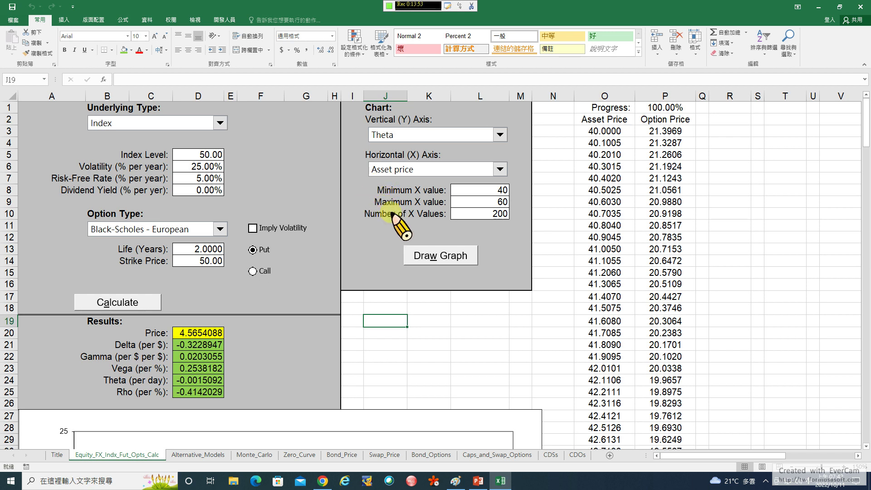
Set the chart's X range to a minimum of 10 and a maximum of 100
click(471, 190)
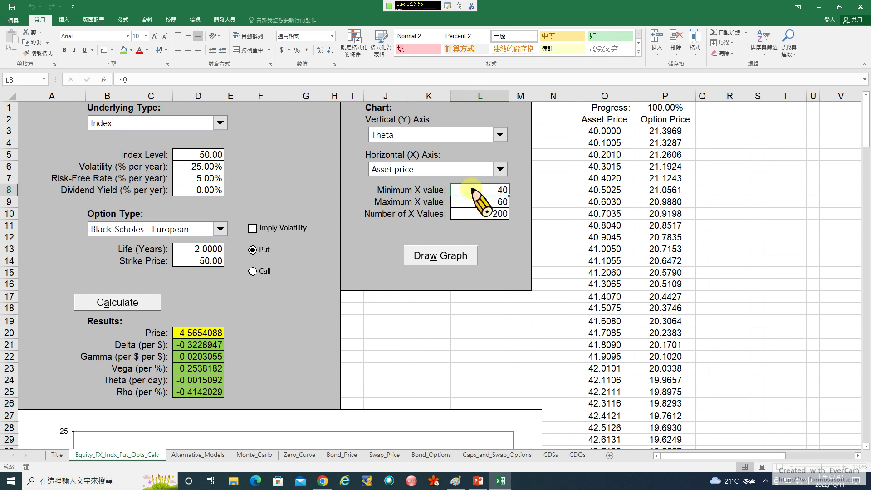
text(10)
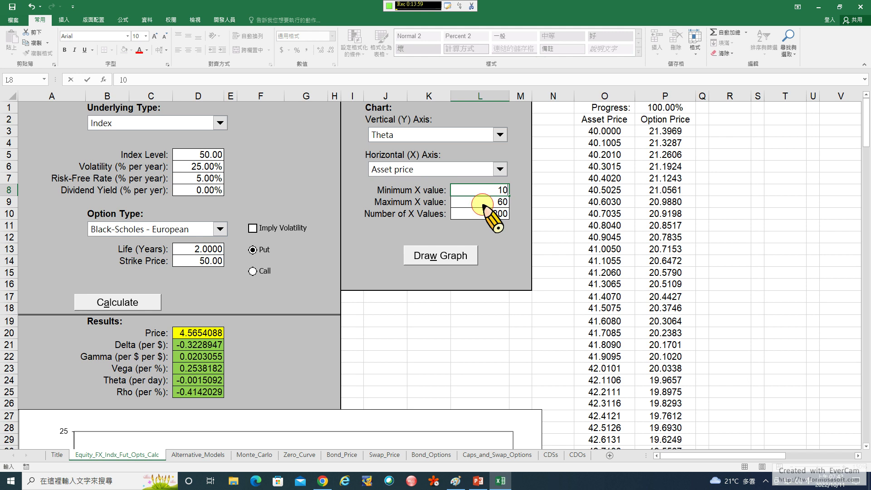
key(Return)
text(100)
key(Return)
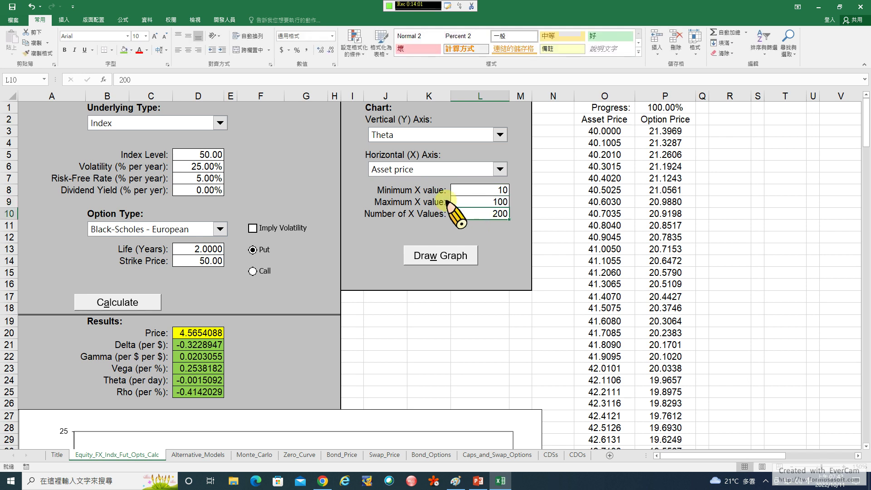
Draw the graph of Theta against asset price and review the resulting curve
click(441, 257)
scroll(441, 257, down, 8)
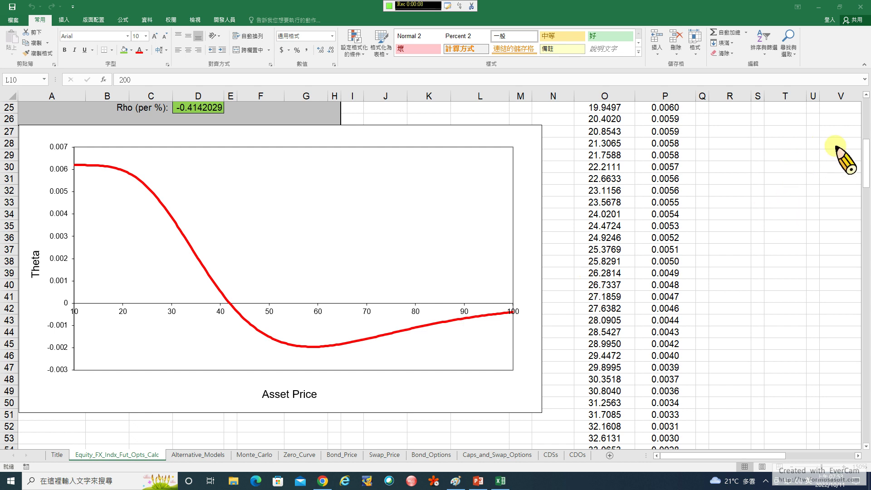
click(866, 180)
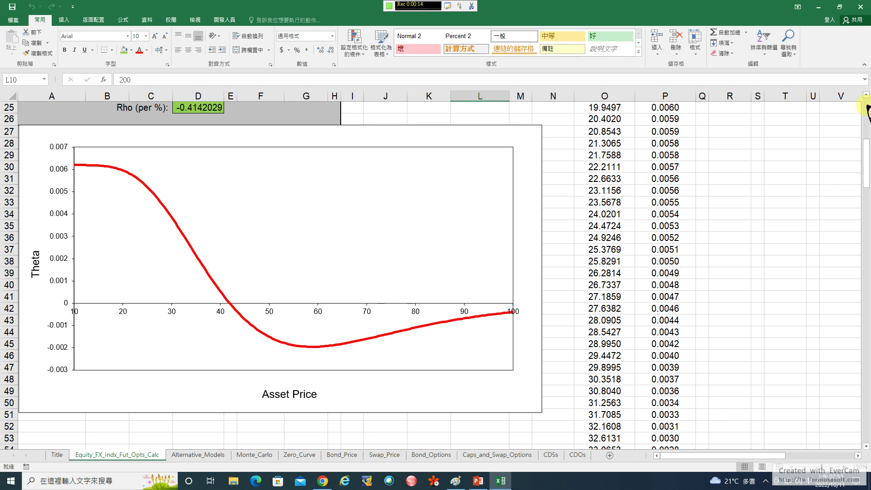
scroll(867, 108, up, 8)
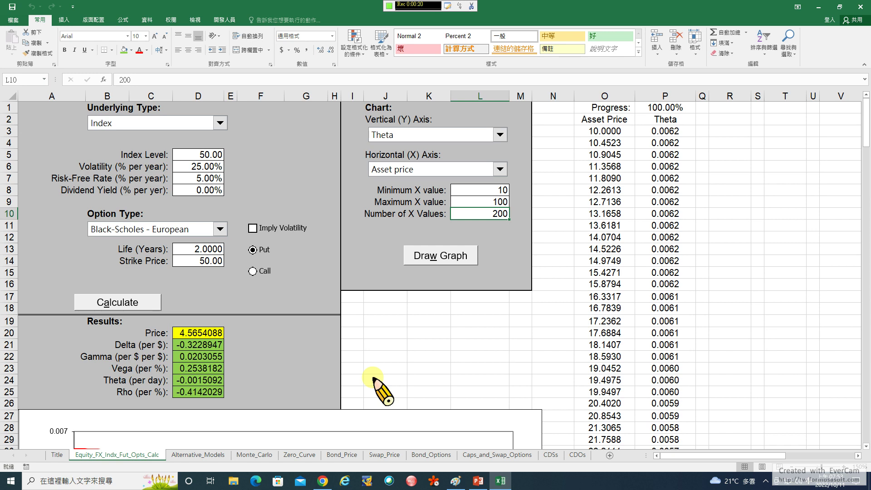
Switch to Paint and handwrite the heading "美 call" with "优: 拿股利" beneath it in black
click(456, 480)
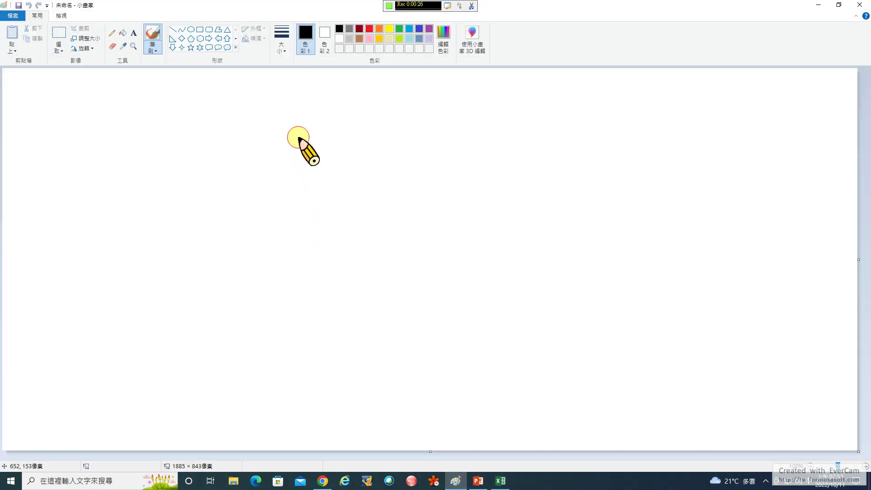
mouse_move(297, 136)
mouse_down()
mouse_move(312, 141)
mouse_move(303, 156)
mouse_move(313, 159)
mouse_move(364, 153)
mouse_up()
drag(369, 142, 371, 152)
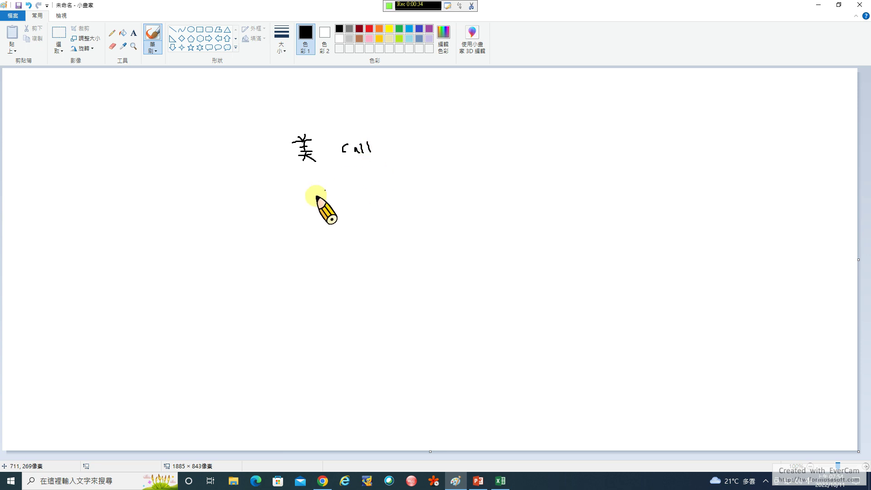
mouse_move(315, 196)
mouse_down()
mouse_move(301, 208)
mouse_move(324, 198)
mouse_move(317, 211)
mouse_move(325, 211)
mouse_up()
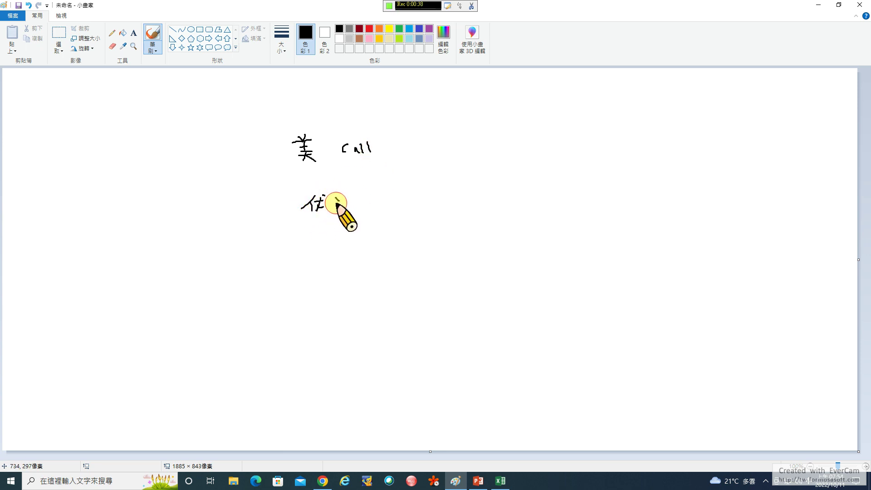
drag(336, 203, 338, 202)
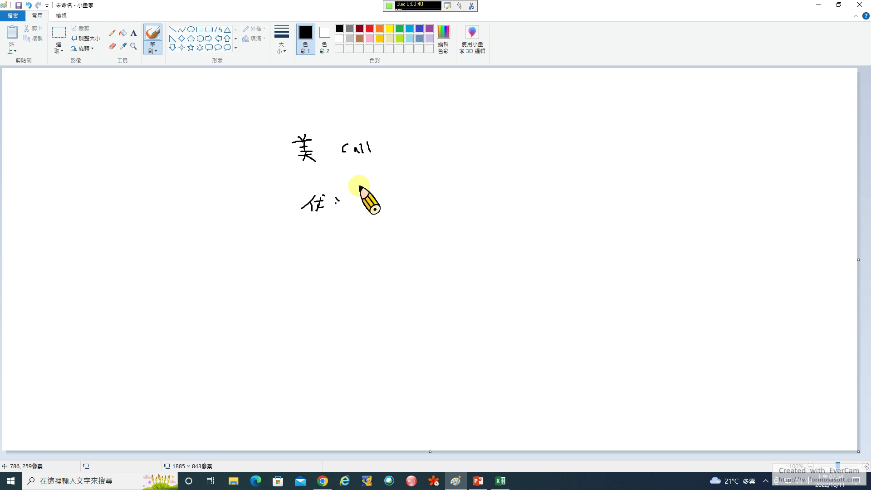
mouse_move(362, 193)
mouse_down()
mouse_move(366, 224)
mouse_move(381, 213)
mouse_up()
mouse_move(376, 208)
mouse_down()
mouse_move(395, 205)
mouse_move(396, 219)
mouse_move(407, 205)
mouse_move(412, 213)
mouse_move(401, 222)
mouse_move(415, 220)
mouse_up()
drag(422, 207, 421, 224)
Handwrite the drawback line "缺: 損K利息" below the advantage, with "損TV" underneath it
mouse_move(320, 247)
mouse_down()
mouse_move(323, 265)
mouse_move(336, 256)
mouse_move(332, 267)
mouse_move(341, 269)
mouse_move(367, 253)
mouse_move(366, 265)
mouse_up()
drag(363, 261, 378, 252)
mouse_move(374, 254)
mouse_down()
mouse_move(372, 265)
mouse_move(381, 258)
mouse_move(389, 272)
mouse_move(417, 262)
mouse_move(407, 271)
mouse_up()
drag(413, 265, 419, 264)
drag(423, 250, 425, 268)
mouse_move(428, 254)
mouse_down()
mouse_move(439, 271)
mouse_move(450, 268)
mouse_up()
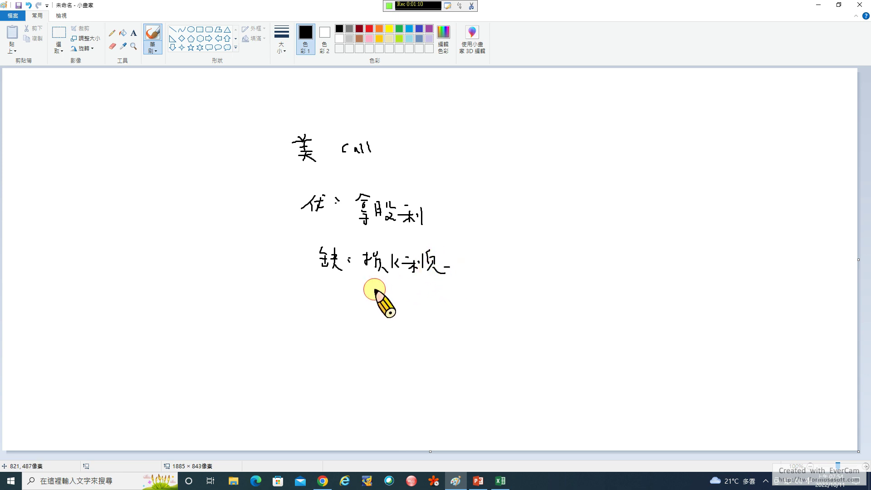
mouse_move(374, 289)
mouse_down()
mouse_move(382, 287)
mouse_move(377, 299)
mouse_move(389, 293)
mouse_move(382, 306)
mouse_move(389, 306)
mouse_move(420, 286)
mouse_up()
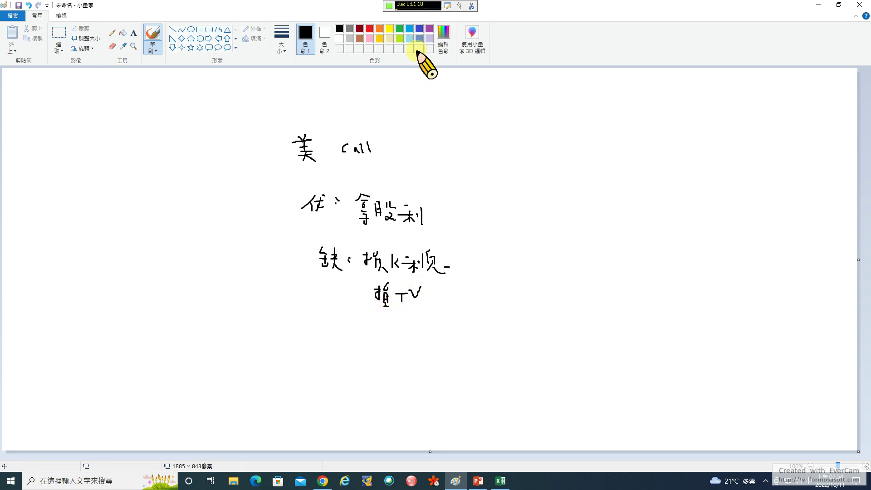
Circle "拿股利" and underline "損TV" in red
click(369, 28)
mouse_move(361, 232)
mouse_down()
mouse_move(342, 204)
mouse_move(448, 198)
mouse_move(353, 231)
mouse_up()
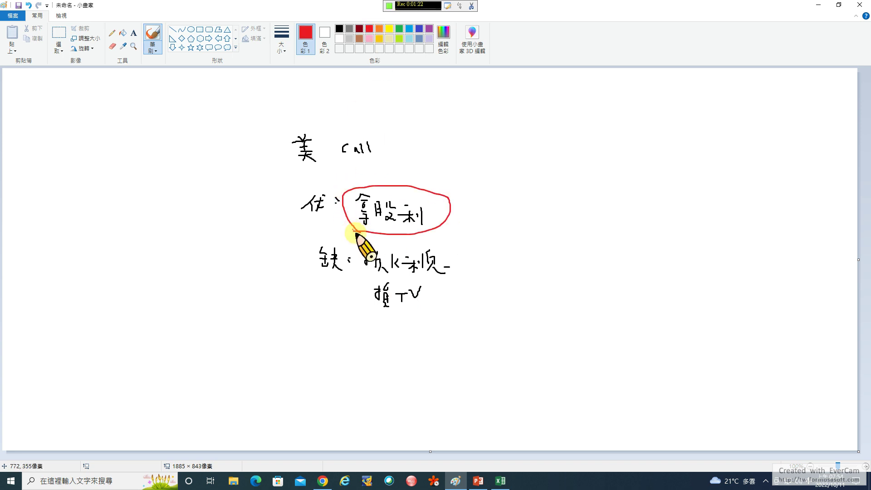
click(364, 295)
drag(371, 311, 402, 314)
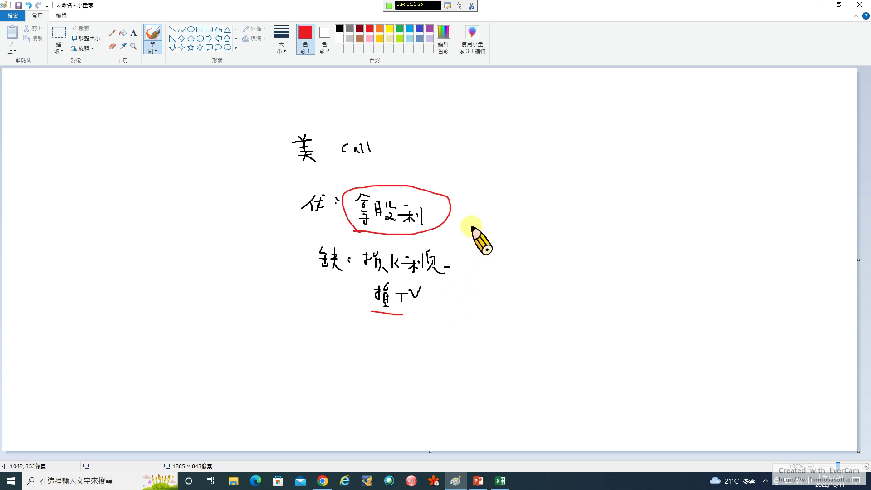
click(439, 180)
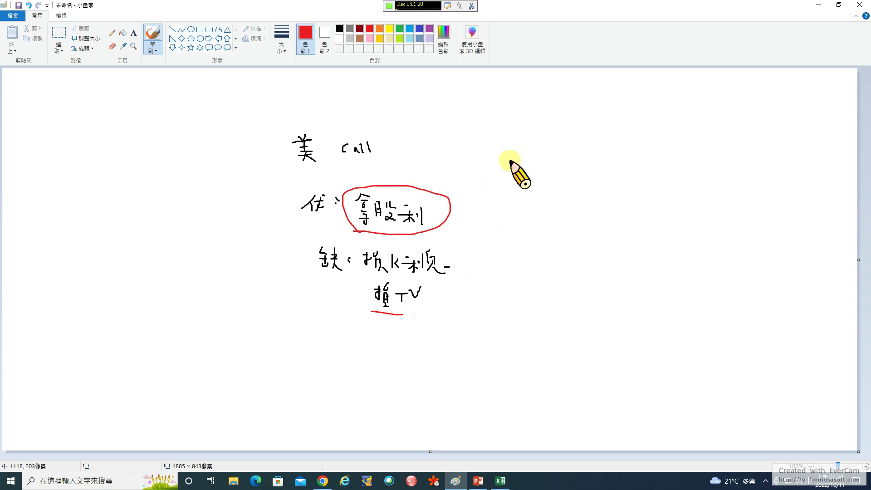
Handwrite "深 call" in red beside the notes, and mark "优", "拿股利", "損TV" and "美 call" with red ticks and underlines
click(483, 157)
drag(484, 159, 544, 172)
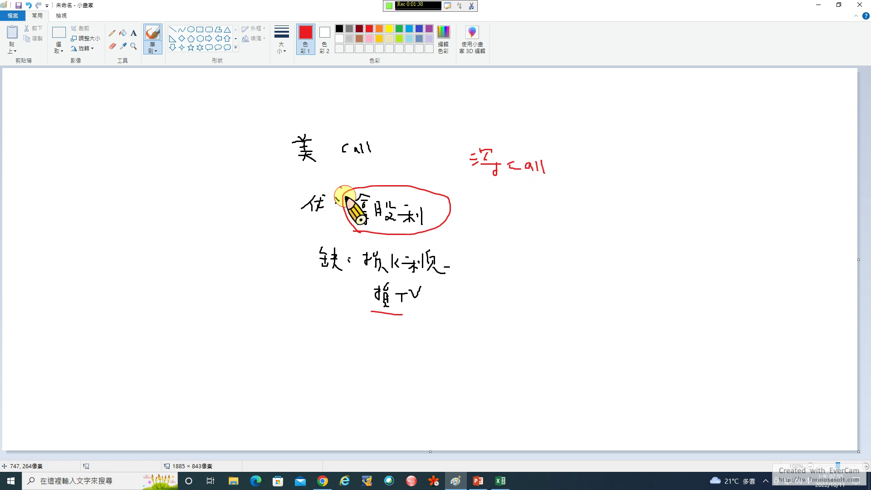
drag(341, 190, 353, 182)
click(303, 198)
drag(305, 219, 324, 218)
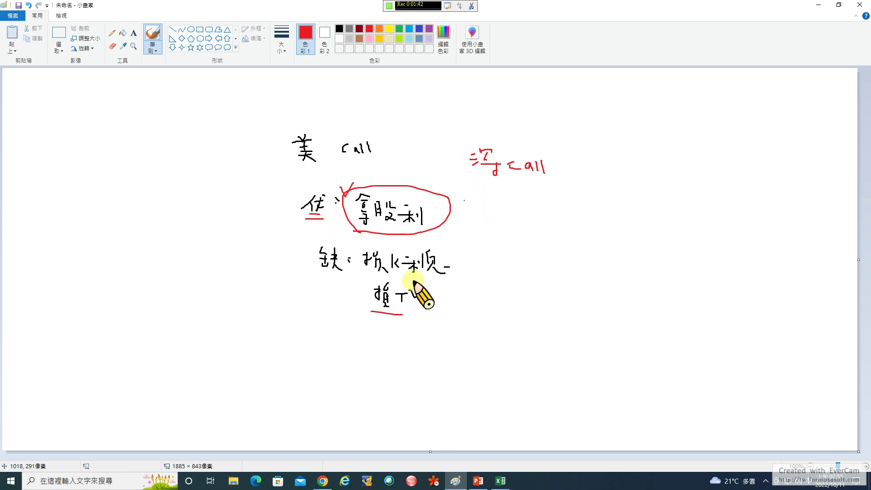
drag(359, 289, 393, 309)
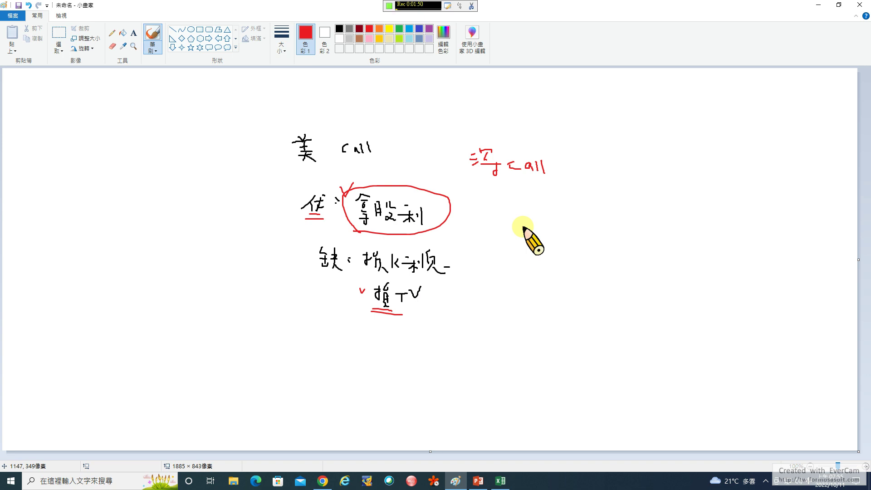
drag(280, 130, 285, 128)
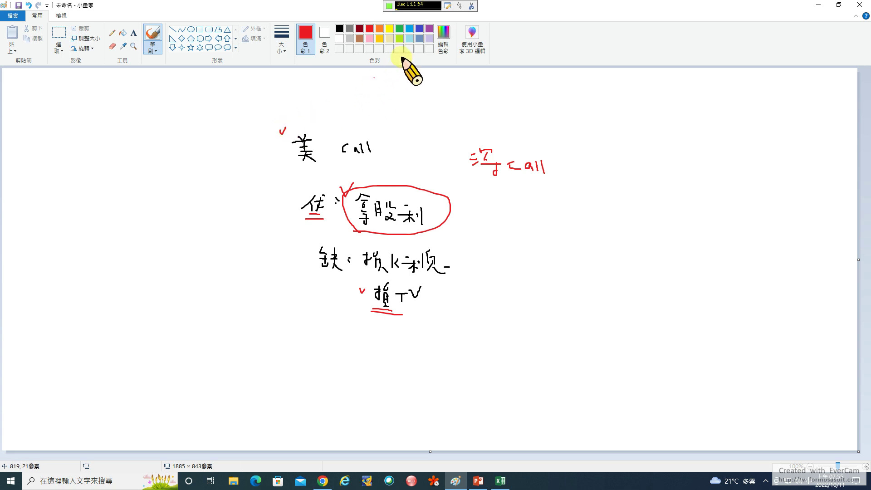
Handwrite "欧 call" in green to the right of the red "深 call" note
click(399, 29)
mouse_move(594, 140)
mouse_down()
mouse_move(592, 150)
mouse_move(607, 150)
mouse_move(613, 132)
mouse_move(627, 159)
mouse_move(667, 158)
mouse_up()
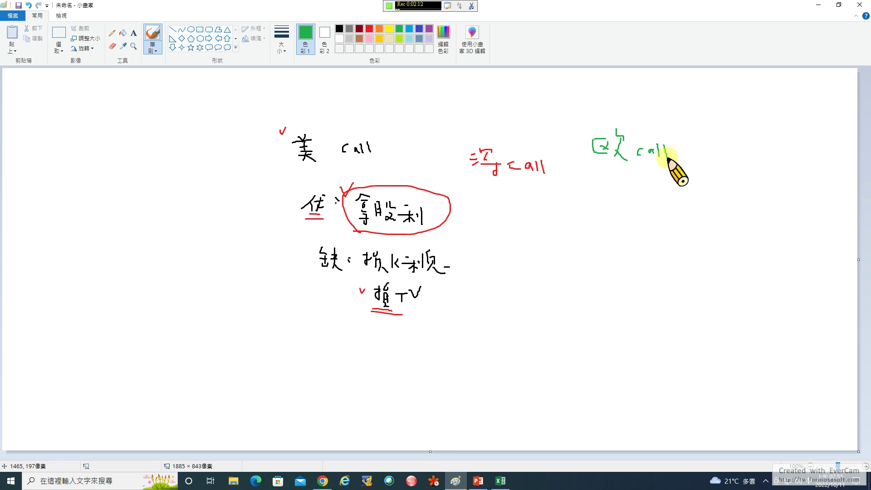
Switch to the Excel option calculator, set the dividend yield to 10%, and recalculate the option as a call
click(500, 481)
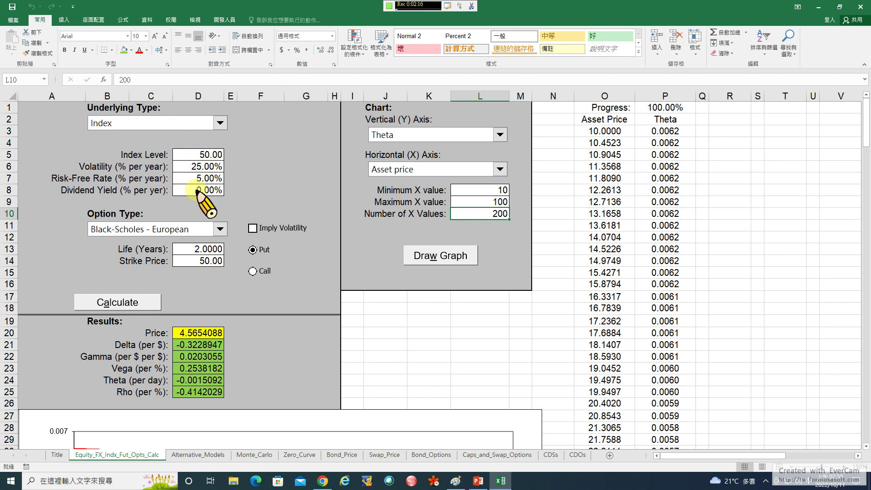
click(216, 191)
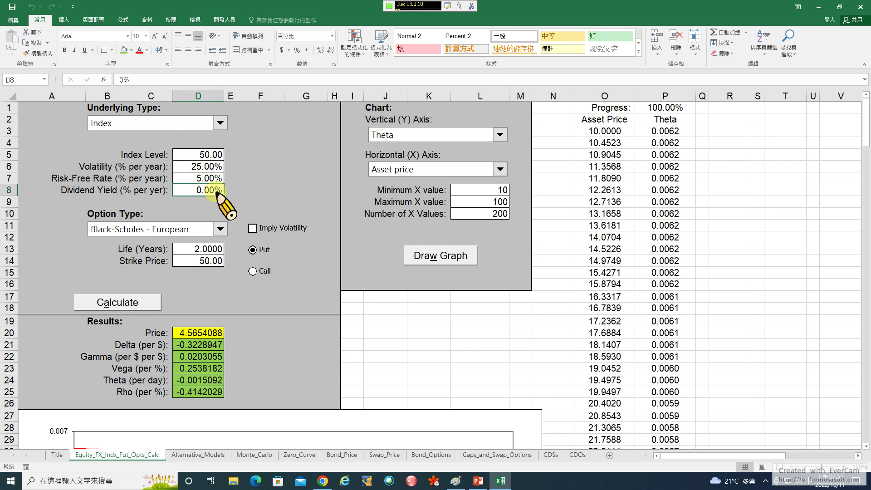
text(10)
key(Return)
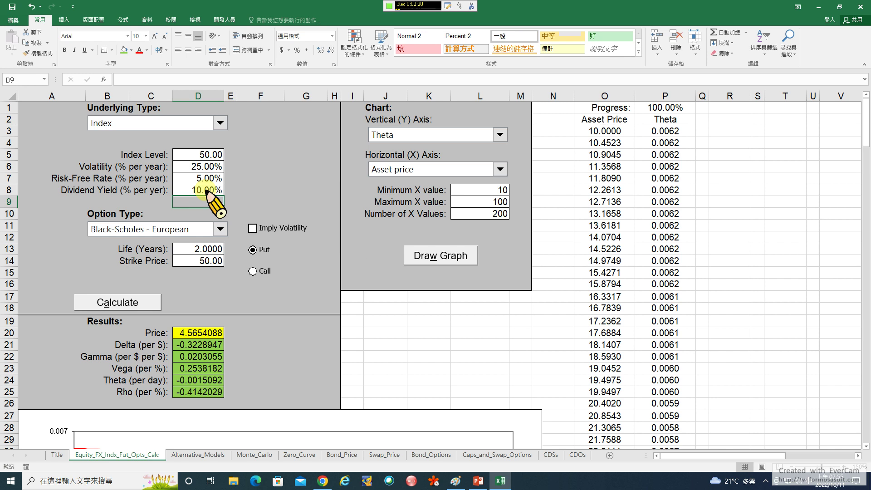
click(207, 190)
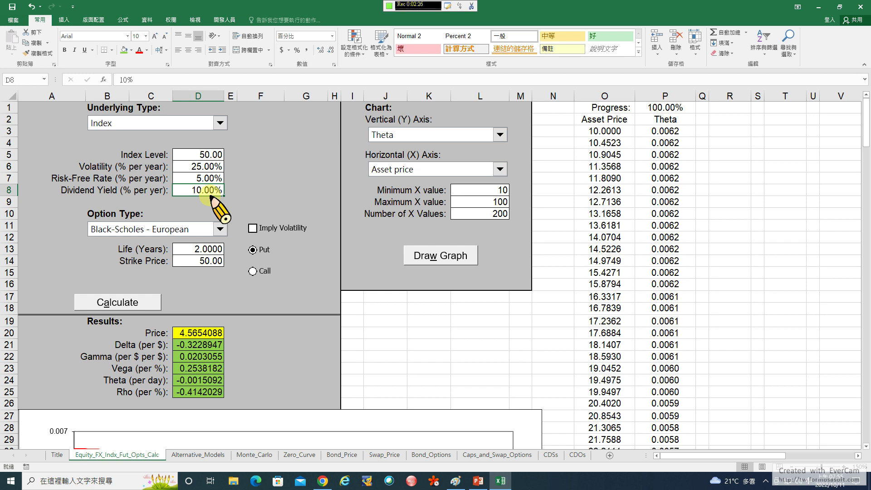
click(253, 270)
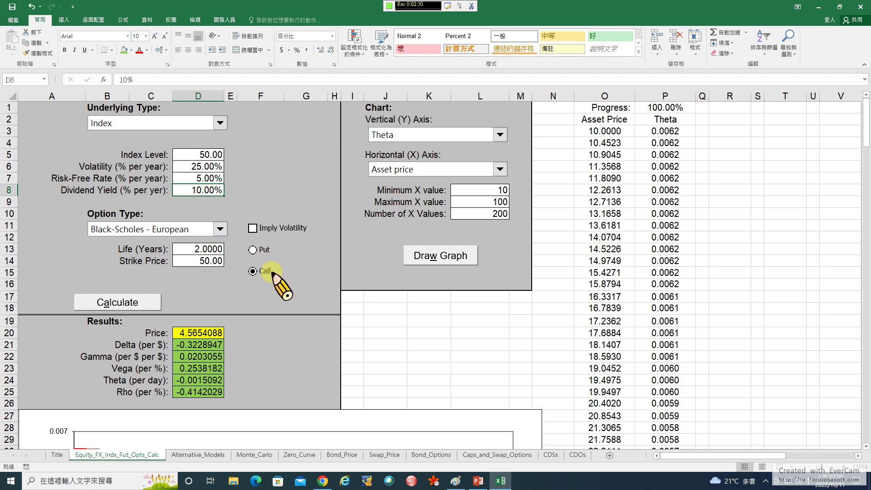
click(119, 302)
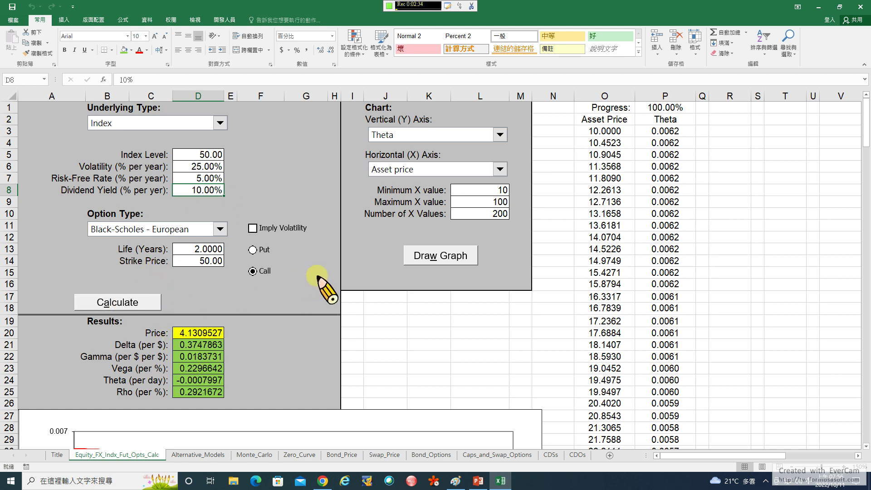
Redraw the graph of Theta against asset price for the dividend-paying call and compare the curve with the inputs
click(433, 254)
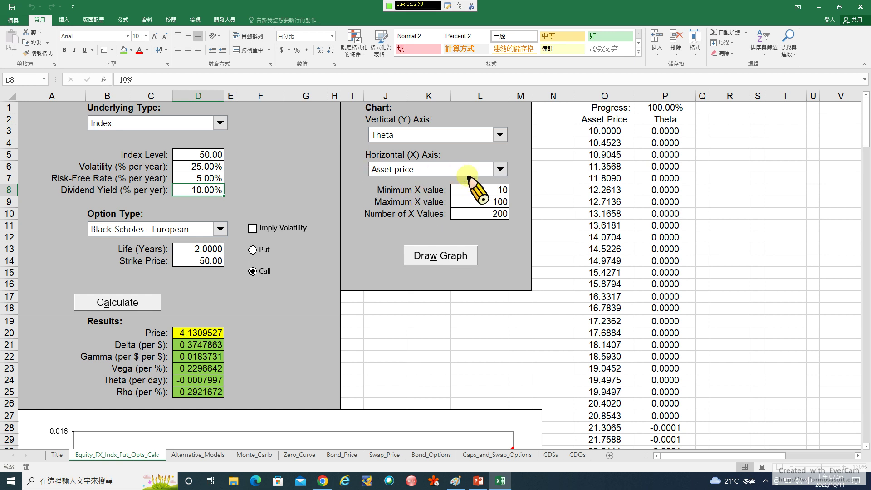
scroll(327, 293, down, 4)
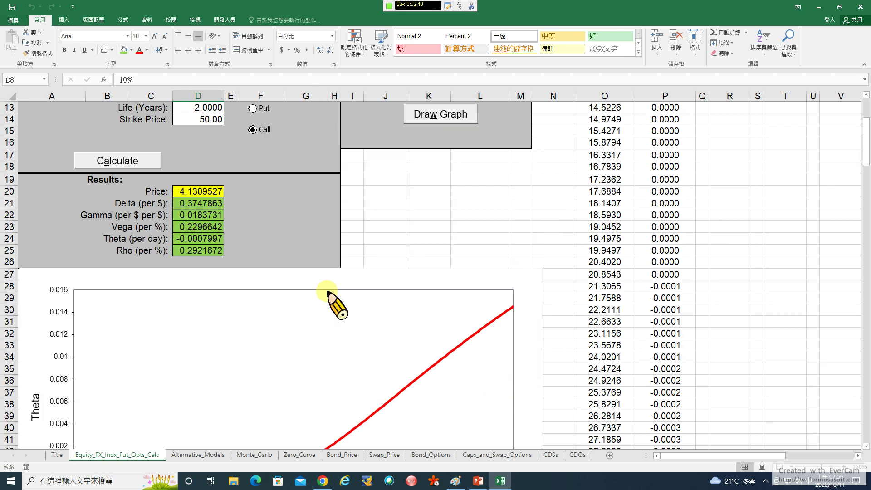
scroll(333, 297, down, 4)
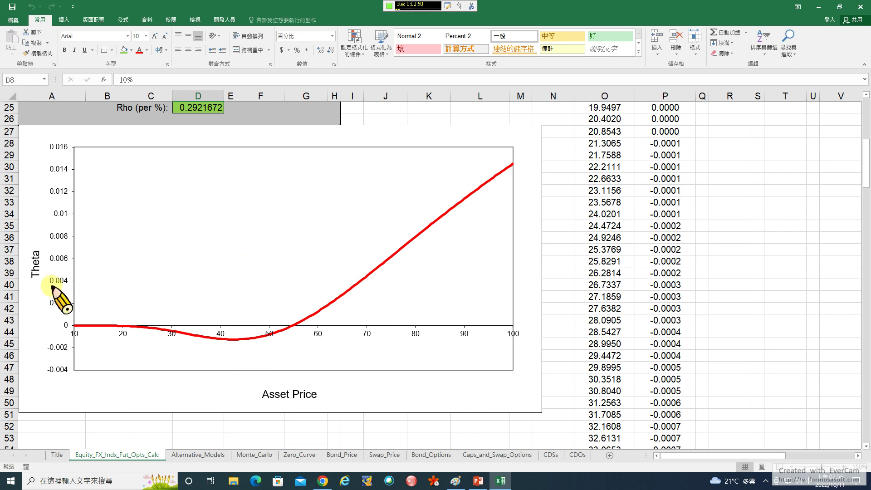
scroll(191, 223, up, 1)
scroll(191, 223, up, 8)
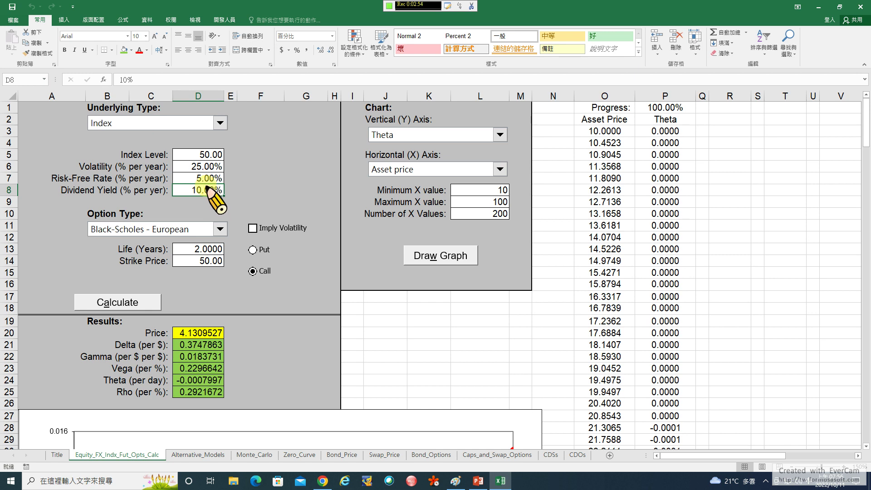
scroll(210, 302, down, 7)
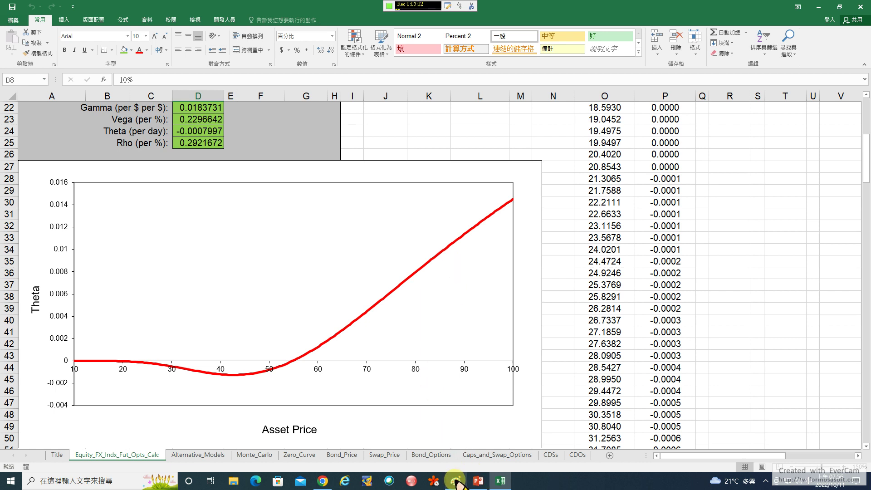
scroll(512, 351, up, 7)
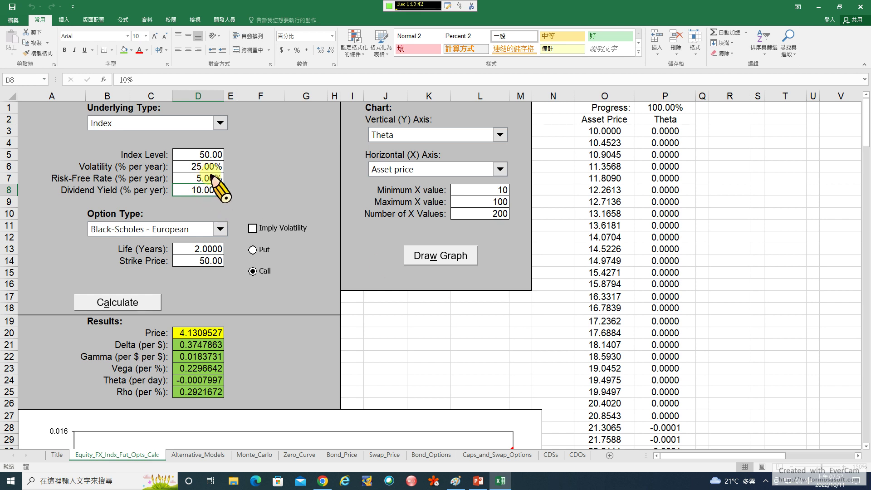
Set the dividend yield to 0%, switch the option to a put, and recalculate its price and Greeks
text(0)
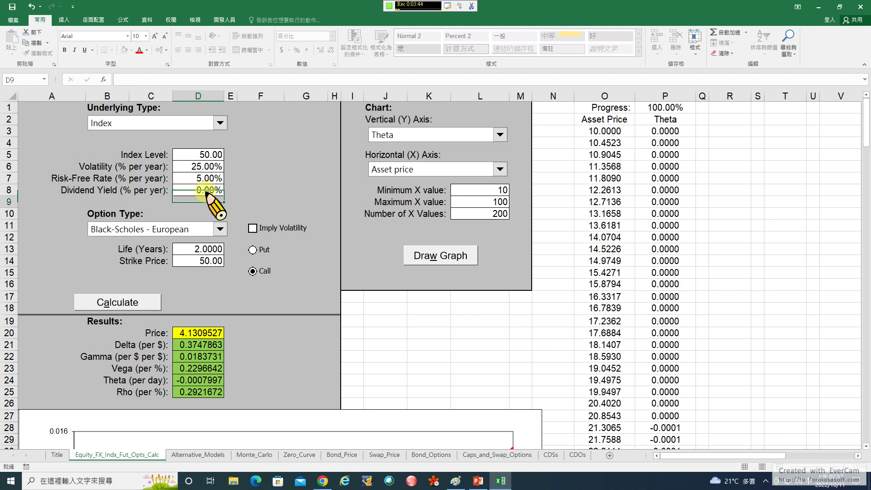
key(Return)
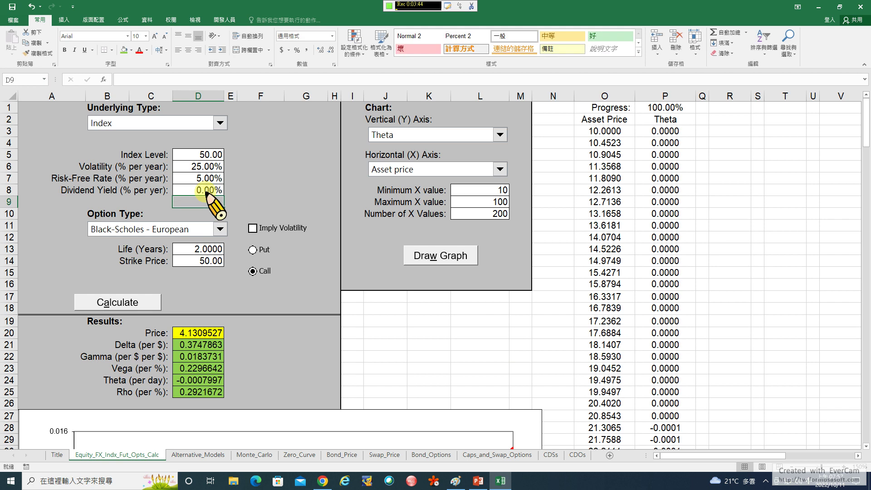
click(252, 249)
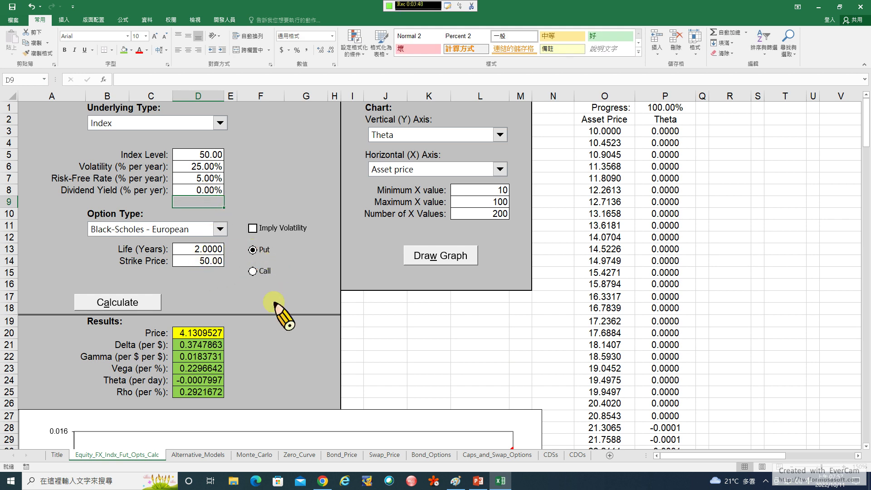
click(123, 303)
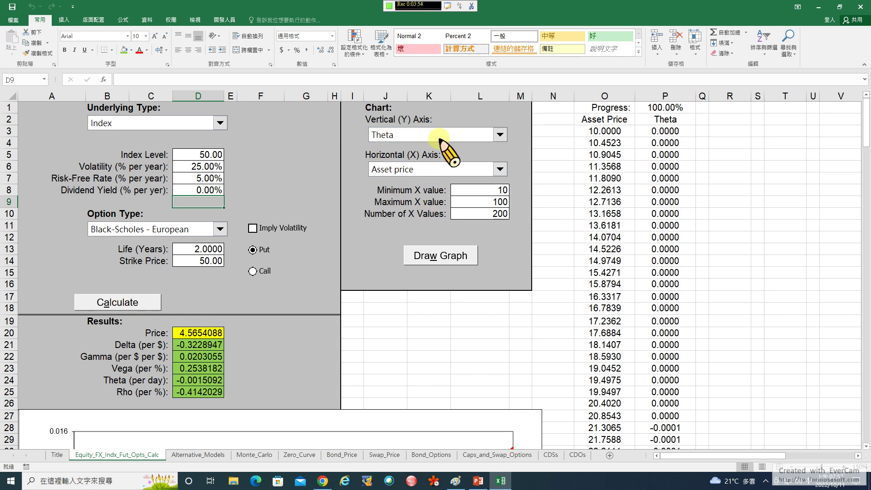
Set the chart's horizontal axis to Life (Years) with a minimum X value of 1 and a maximum of 10
click(499, 169)
click(408, 215)
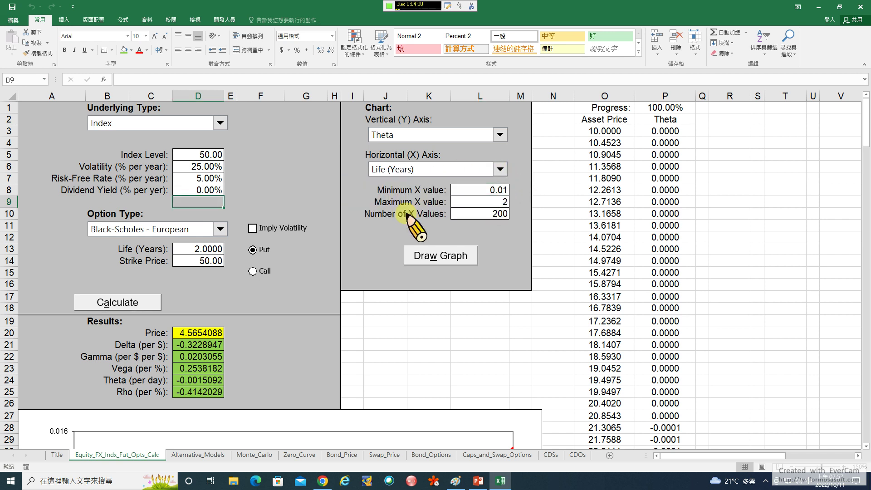
click(476, 189)
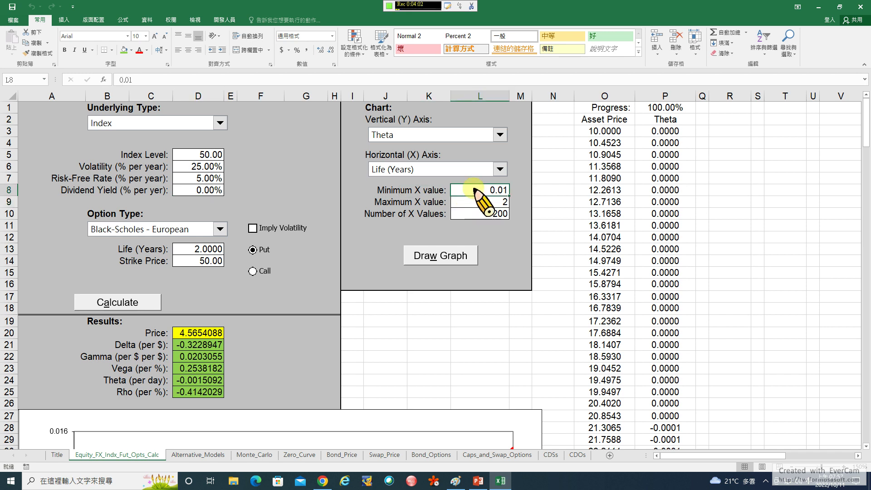
text(1)
key(Return)
text(10)
key(Return)
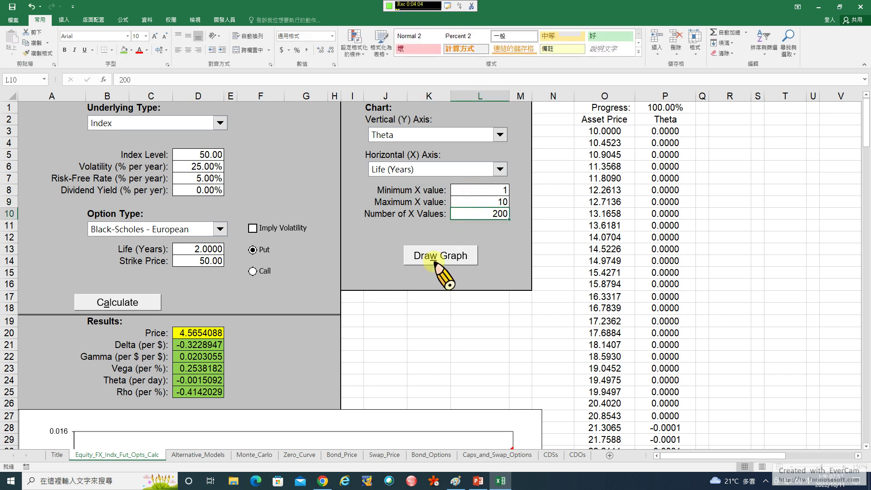
Draw the graph of Theta against time to expiry for the put and review the curve
click(437, 262)
scroll(442, 272, down, 8)
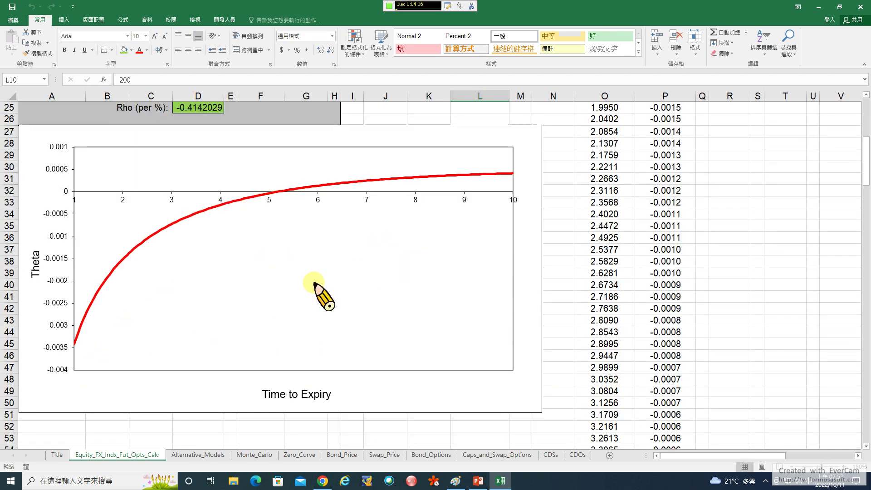
scroll(273, 294, up, 1)
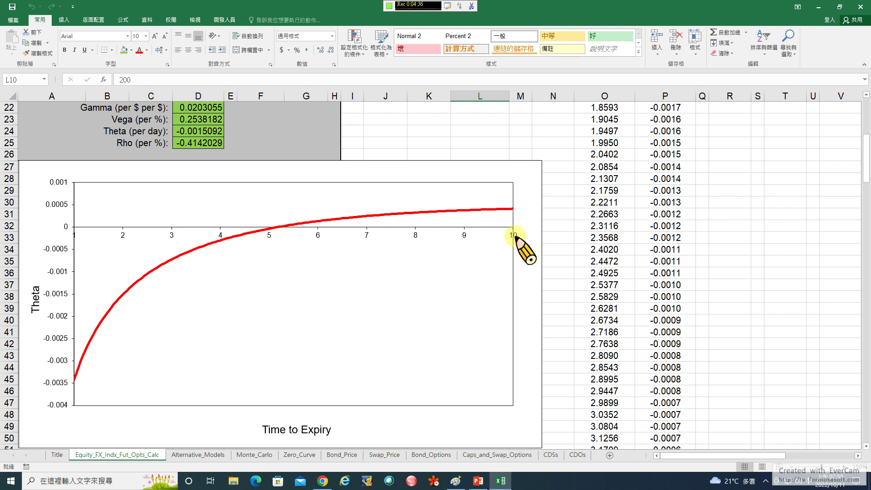
Switch to the PowerPoint lecture and advance to slide 17, "Variation of Theta with Time to Maturity"
click(478, 481)
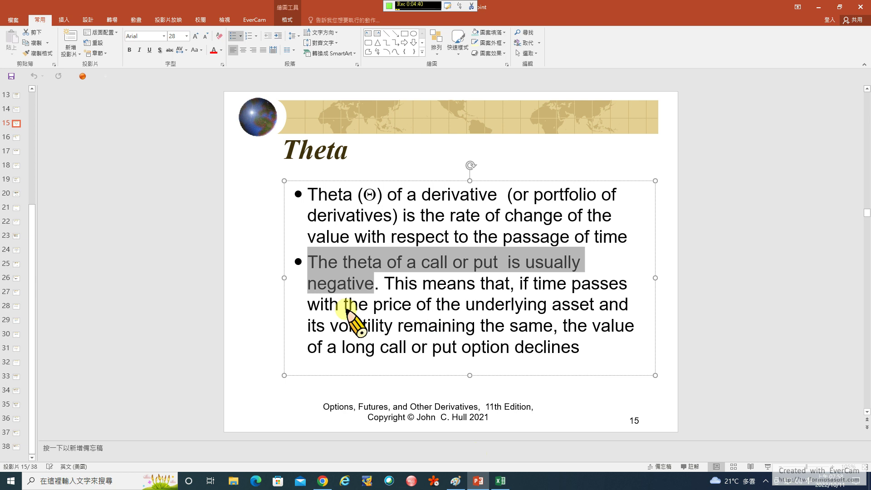
click(237, 281)
key(Page_Down)
key(Page_Down)
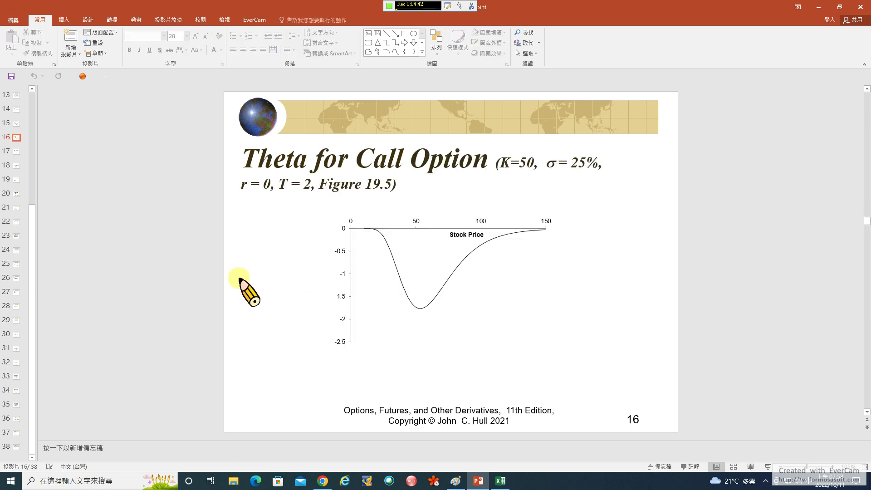
key(Page_Down)
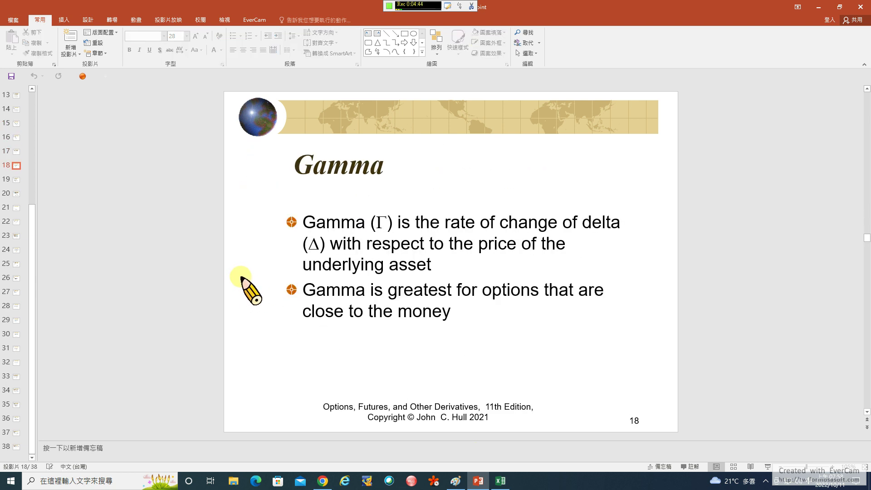
key(Page_Up)
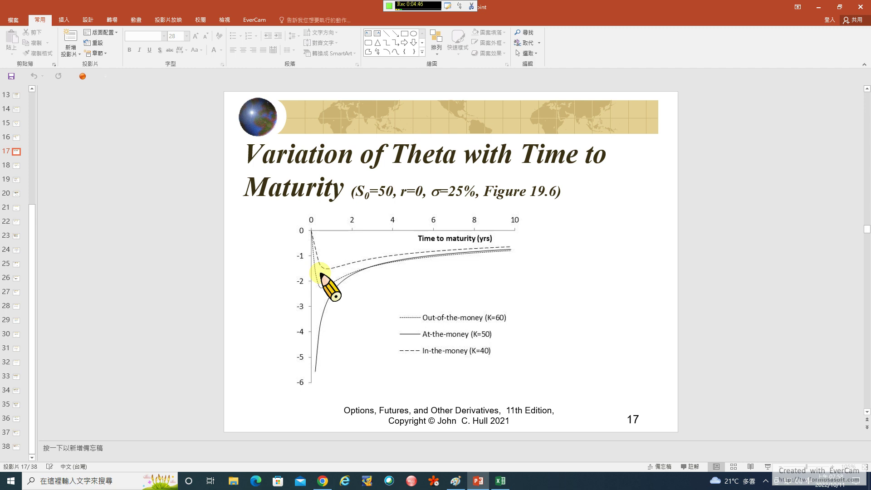
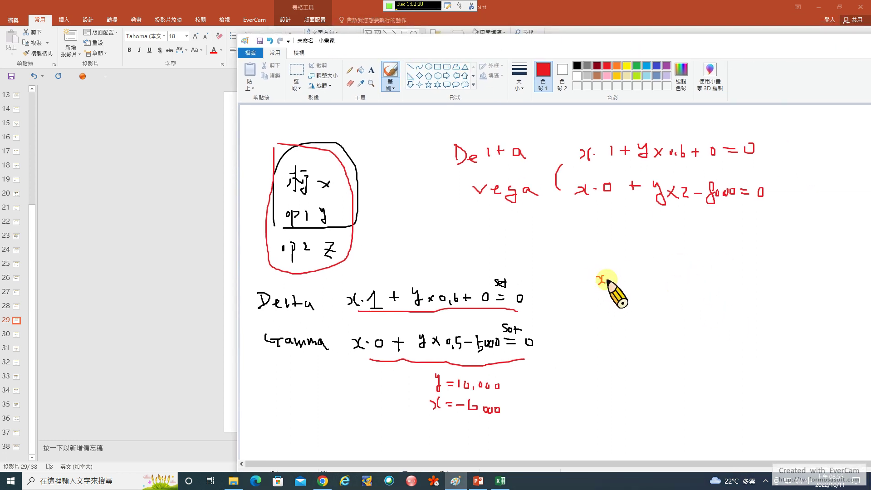
Handwrite the three-asset delta equation x·1 + y×0.6 + z×0.5 + 0 = 0 in red in the empty area beside the black equations
click(606, 278)
mouse_move(613, 273)
mouse_down()
mouse_move(613, 284)
mouse_move(626, 278)
mouse_up()
mouse_move(622, 274)
mouse_down()
mouse_move(621, 284)
mouse_move(640, 285)
mouse_move(714, 277)
mouse_up()
click(662, 278)
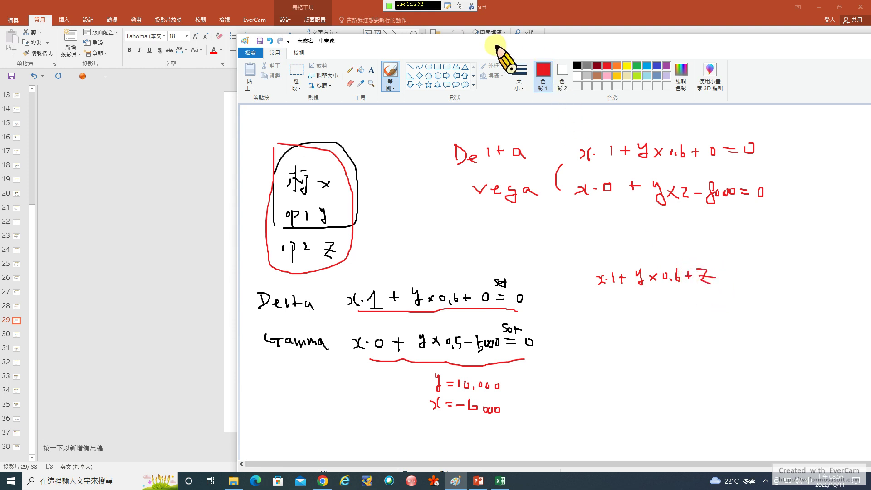
mouse_move(503, 41)
mouse_down()
mouse_move(730, 51)
mouse_move(511, 46)
mouse_up()
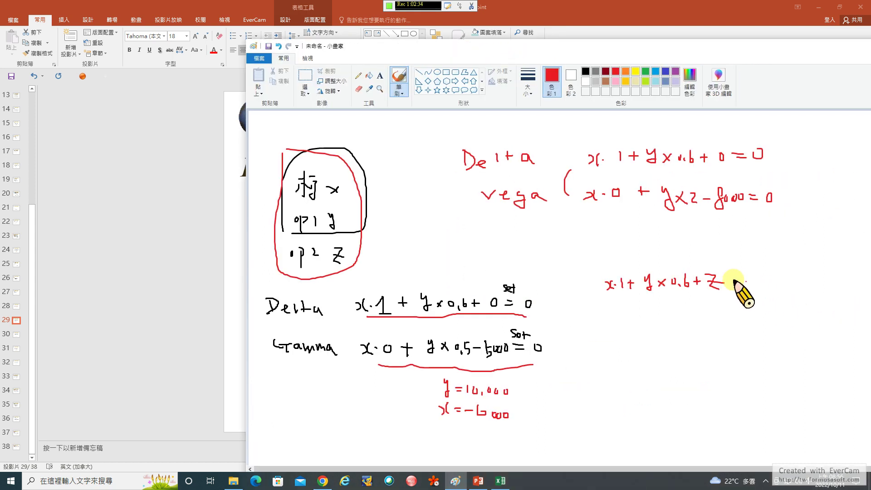
mouse_move(726, 279)
mouse_down()
mouse_move(756, 288)
mouse_move(812, 284)
mouse_up()
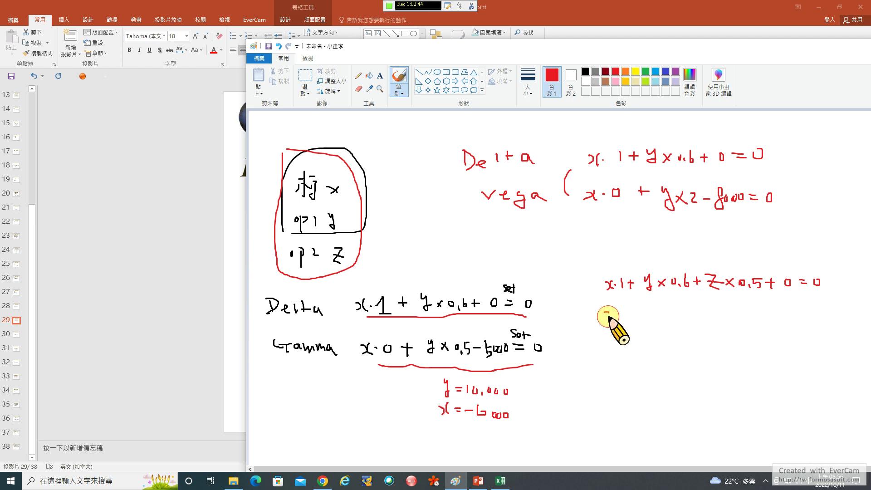
Handwrite the gamma equation x·0 + y×0.5 + z×0.8 − 5000 = 0 and the vega equation x·0 + y×2 + z×1.2 − 8000 = 0 below the delta equation
drag(605, 311, 612, 317)
drag(616, 314, 629, 312)
drag(640, 313, 680, 316)
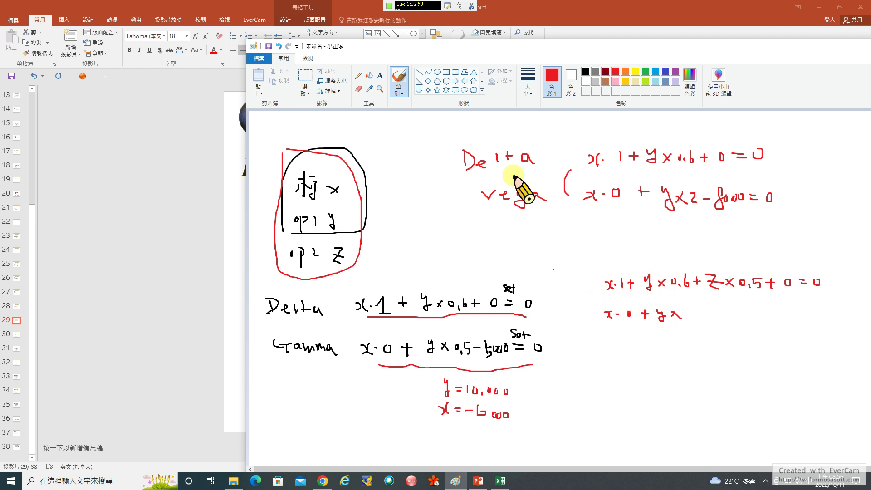
mouse_move(465, 53)
mouse_down()
mouse_move(742, 253)
mouse_move(454, 76)
mouse_up()
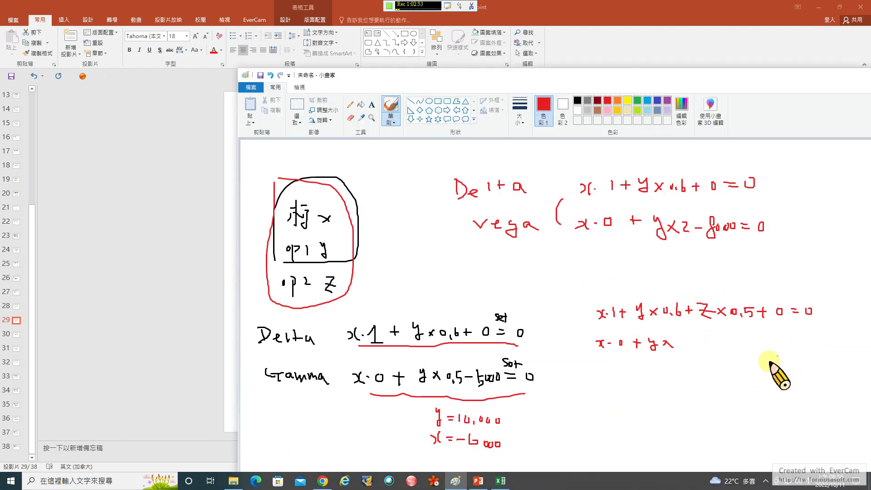
drag(666, 340, 724, 344)
click(693, 342)
mouse_move(718, 339)
mouse_down()
mouse_move(718, 351)
mouse_move(734, 343)
mouse_move(779, 350)
mouse_up()
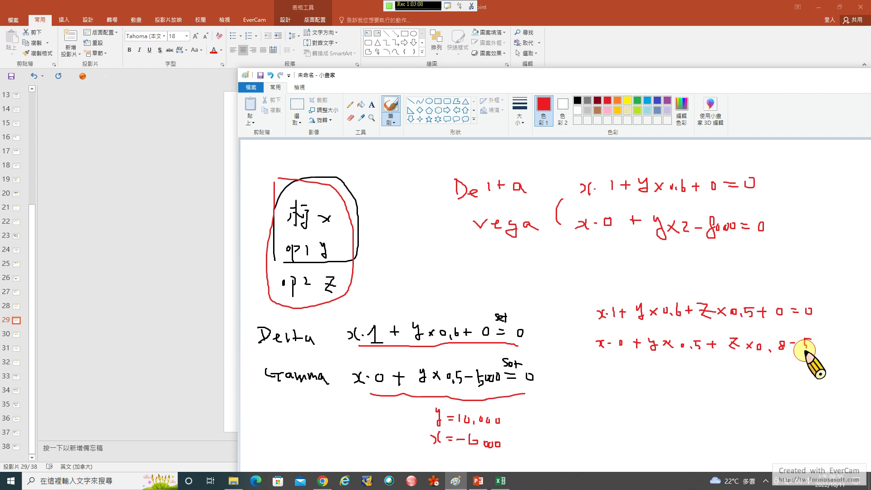
drag(804, 350, 811, 345)
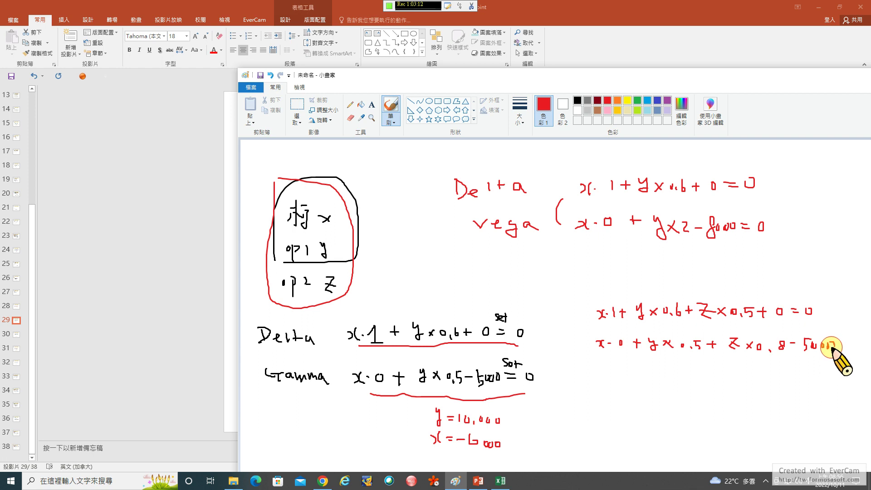
drag(831, 346, 845, 349)
drag(853, 345, 854, 349)
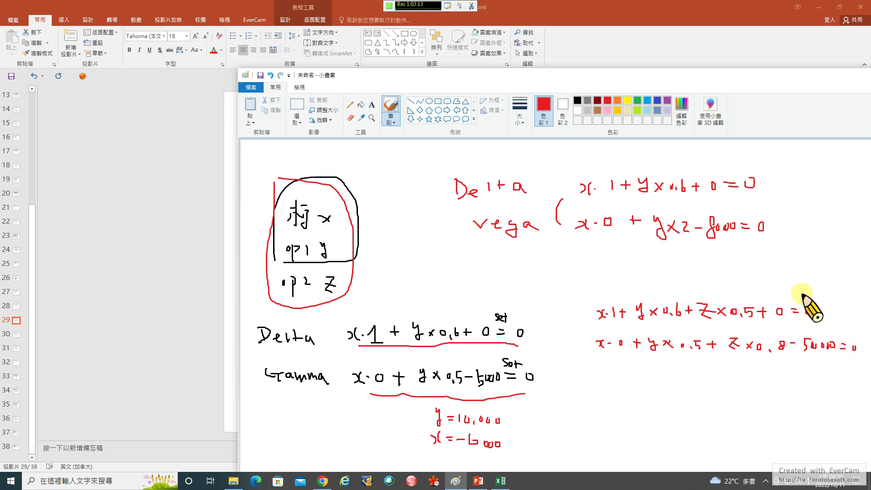
drag(650, 80, 565, 82)
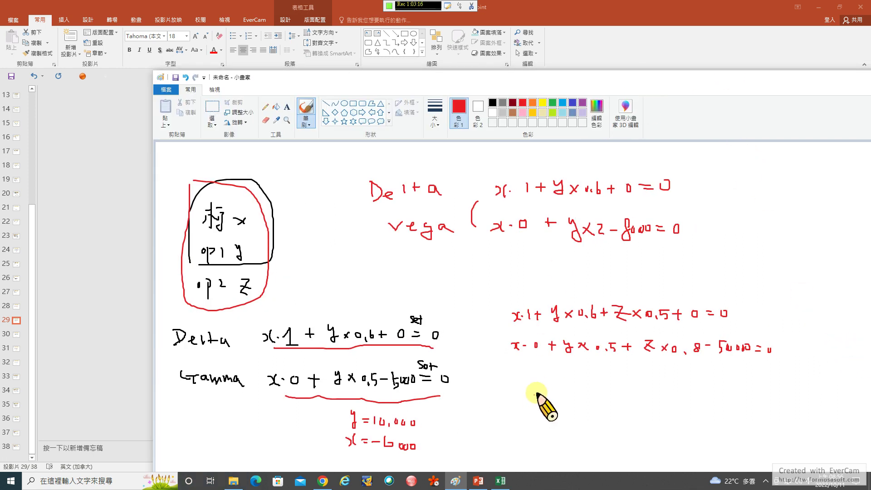
mouse_move(515, 373)
mouse_down()
mouse_move(643, 387)
mouse_move(773, 381)
mouse_up()
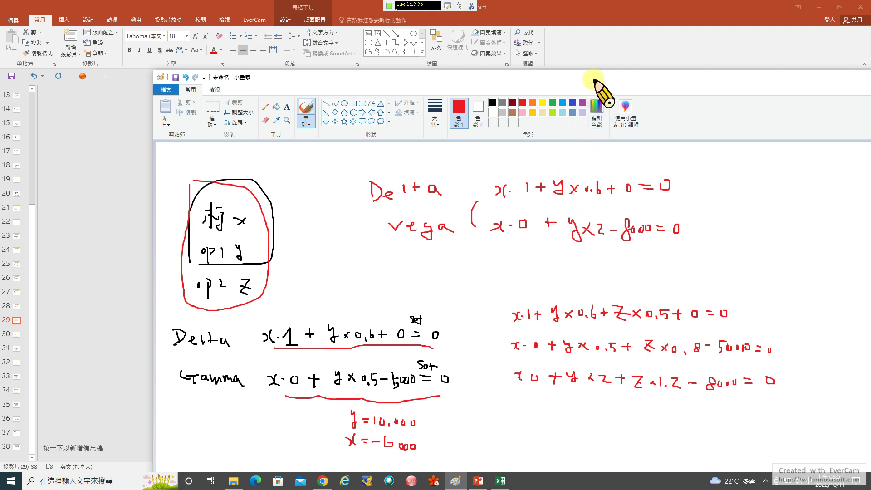
Arrange the Paint and PowerPoint windows side by side, then widen the drawing window to show the three new equations in full
mouse_move(594, 82)
mouse_down()
mouse_move(593, 126)
mouse_move(768, 159)
mouse_move(865, 43)
mouse_up()
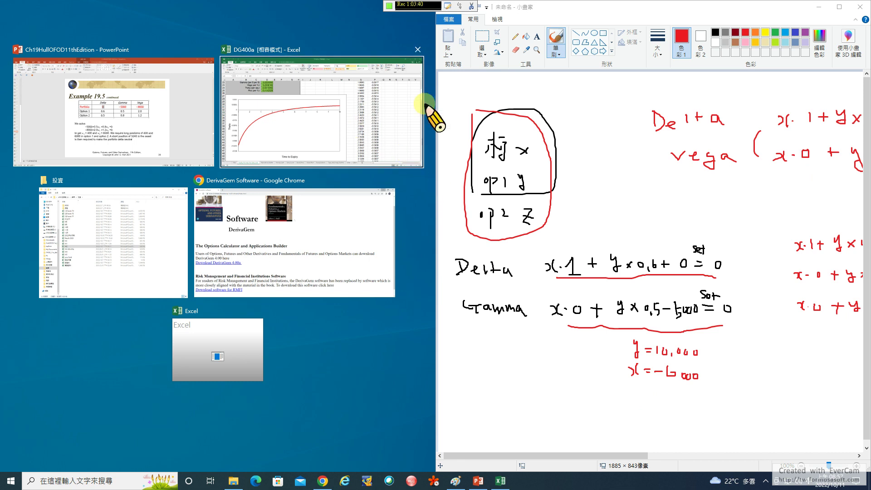
click(151, 72)
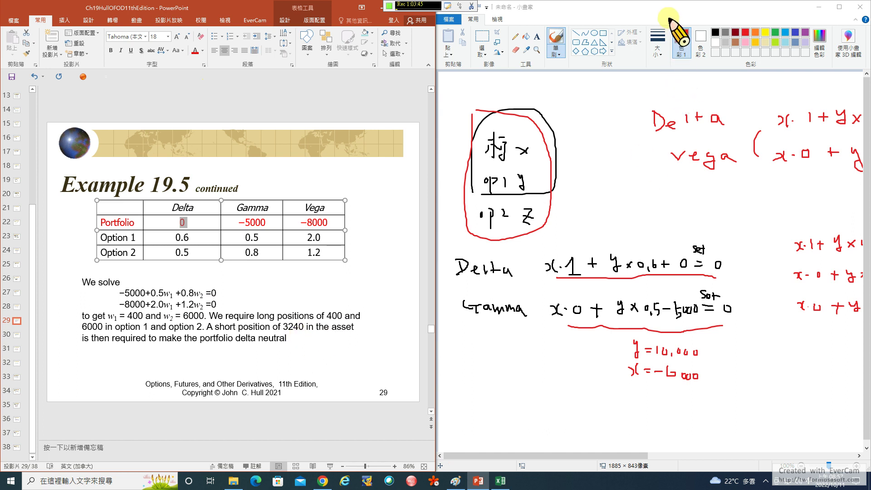
drag(656, 13, 572, 12)
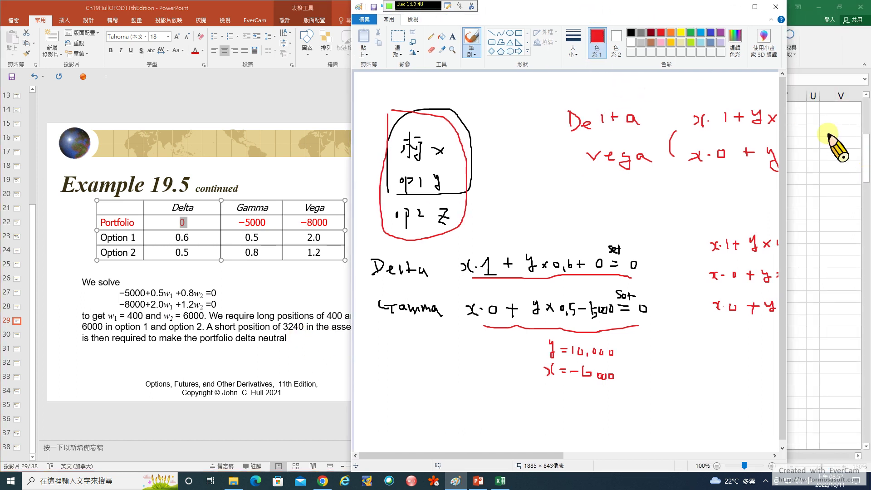
drag(680, 9, 551, 8)
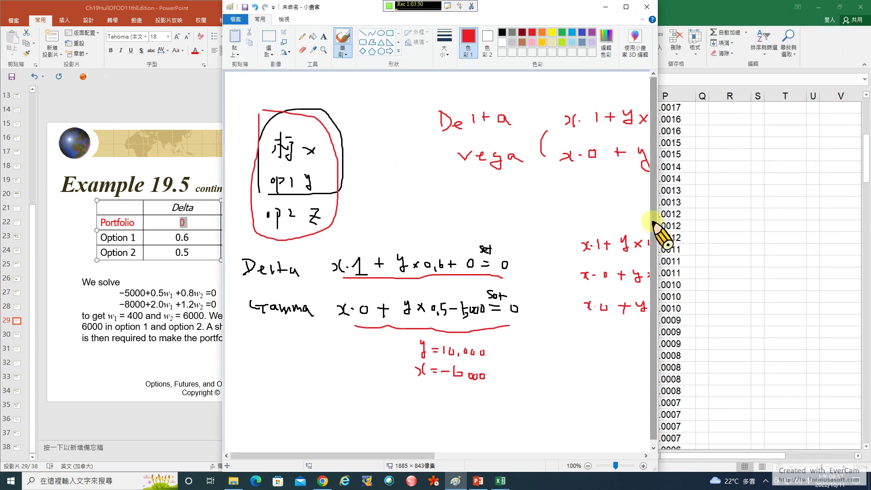
mouse_move(658, 221)
mouse_down()
mouse_move(777, 230)
mouse_move(864, 218)
mouse_up()
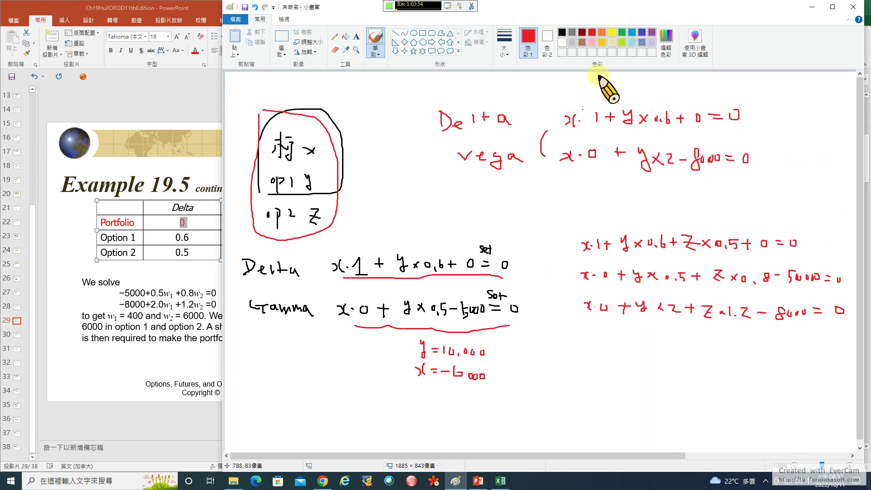
Outline the y and z terms of the new gamma and vega equations in green and draw a green arrow towards the delta equation
click(623, 32)
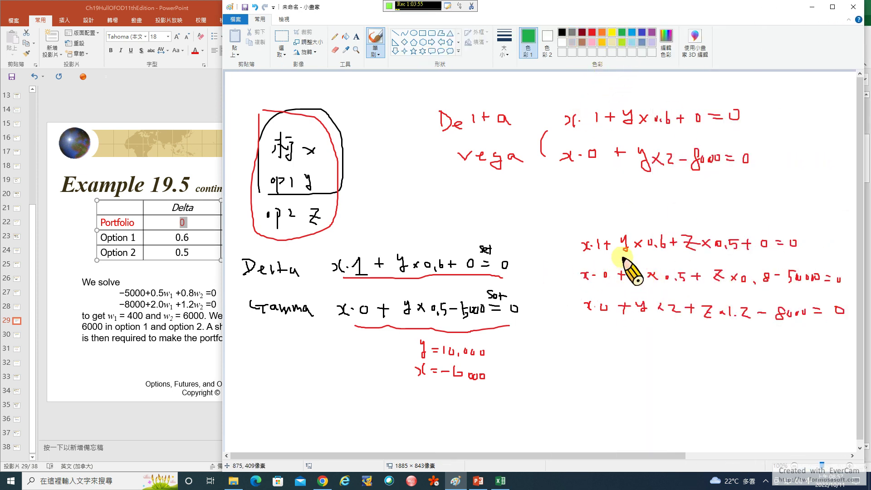
mouse_move(630, 260)
mouse_down()
mouse_move(825, 265)
mouse_move(849, 313)
mouse_move(660, 333)
mouse_move(628, 286)
mouse_move(631, 263)
mouse_up()
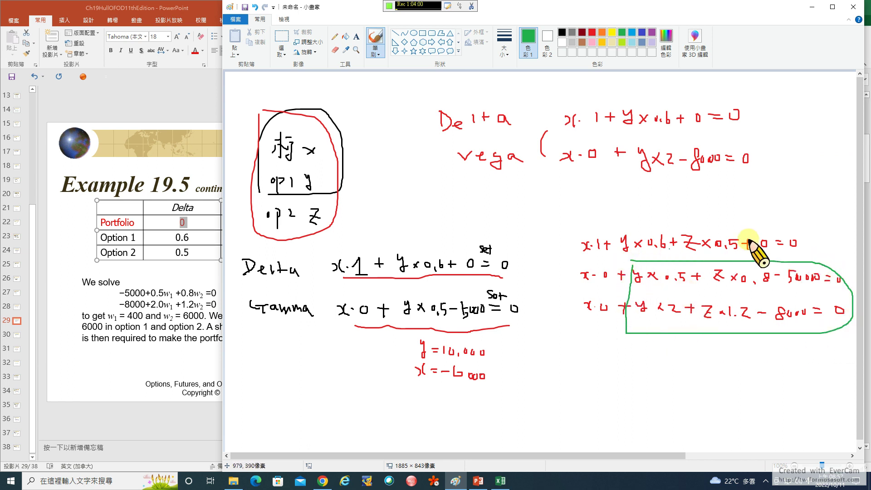
mouse_move(778, 196)
mouse_down()
mouse_move(739, 224)
mouse_move(751, 223)
mouse_up()
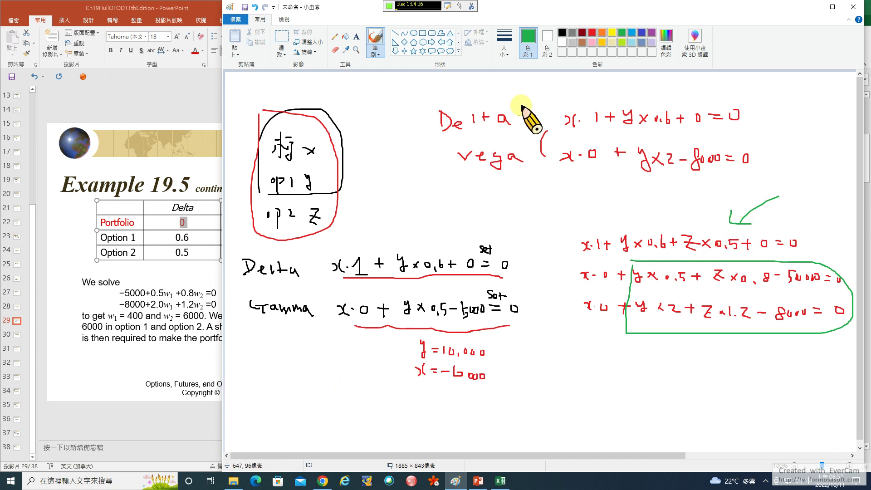
Maximize the drawing window, then switch to PowerPoint and maximize its window on the Example 19.5 continued slide
drag(572, 8, 596, 9)
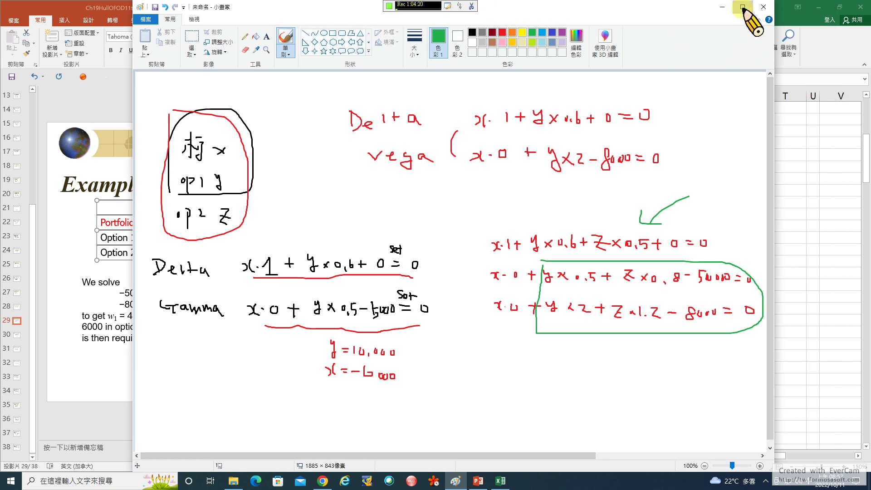
click(743, 7)
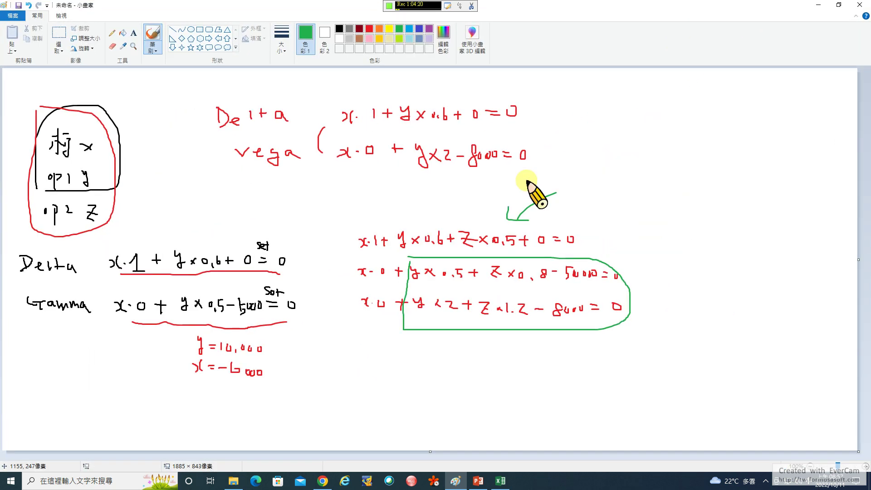
click(479, 480)
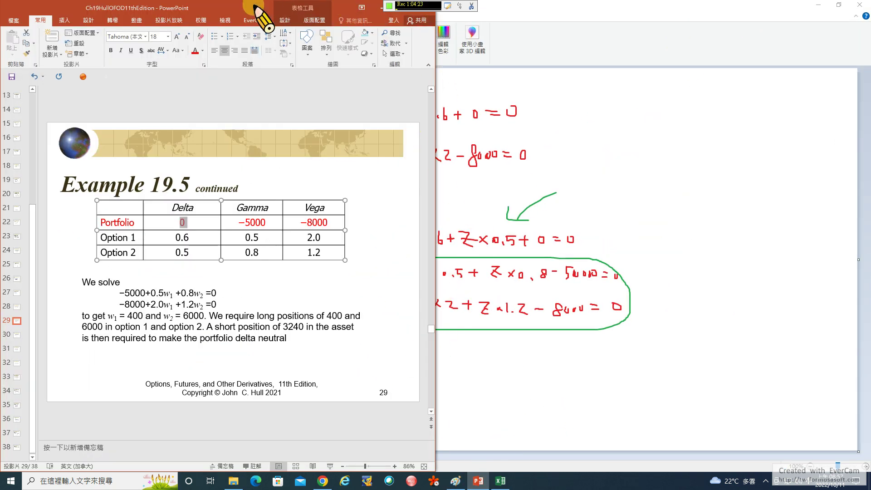
drag(237, 8, 360, 23)
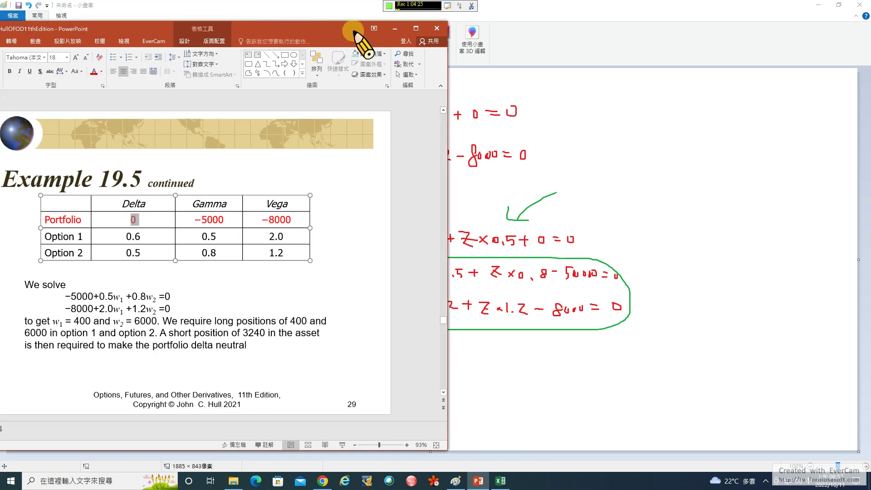
click(416, 28)
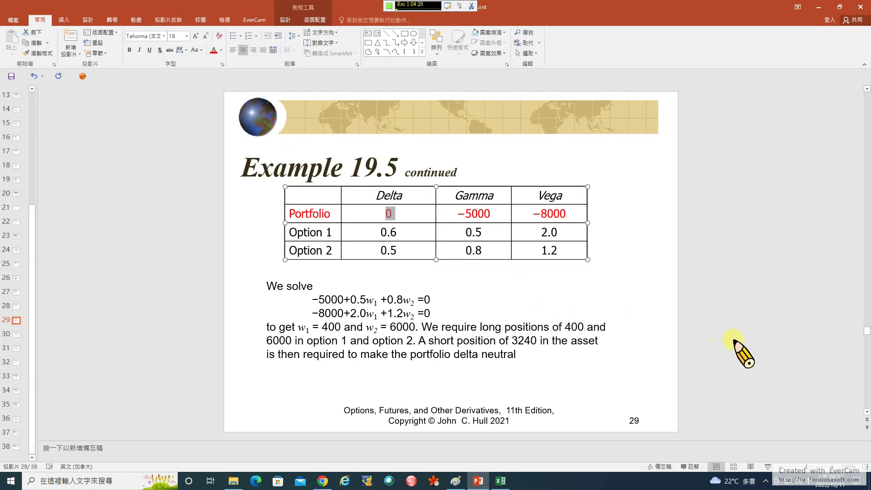
Browse ahead to the Rho definition on slide 30 and check the system clock and calendar
scroll(734, 341, down, 1)
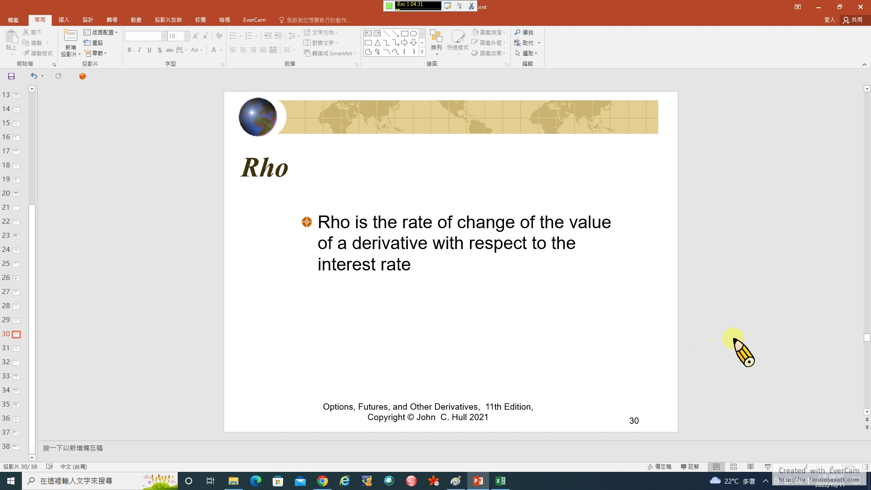
scroll(733, 341, down, 2)
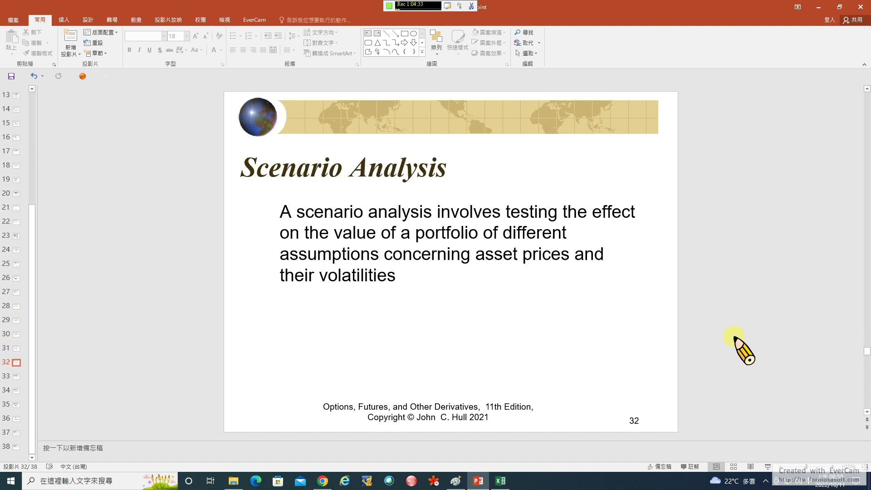
scroll(733, 341, up, 2)
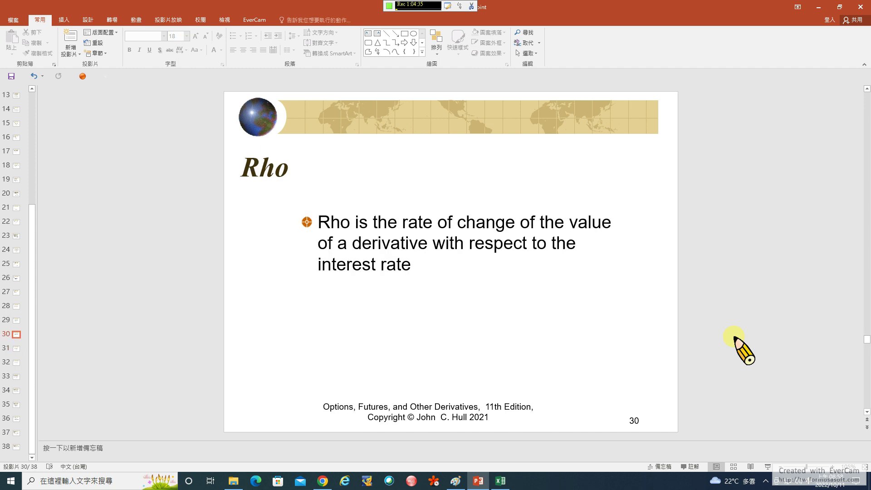
click(830, 481)
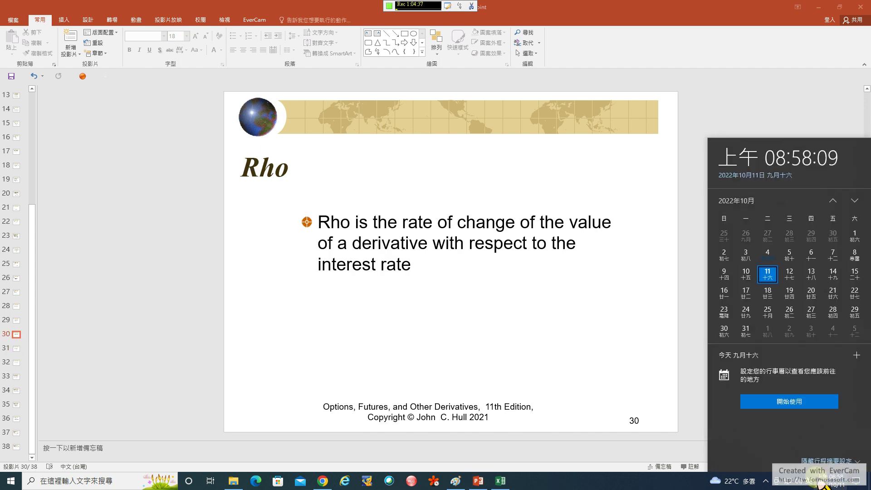
click(192, 336)
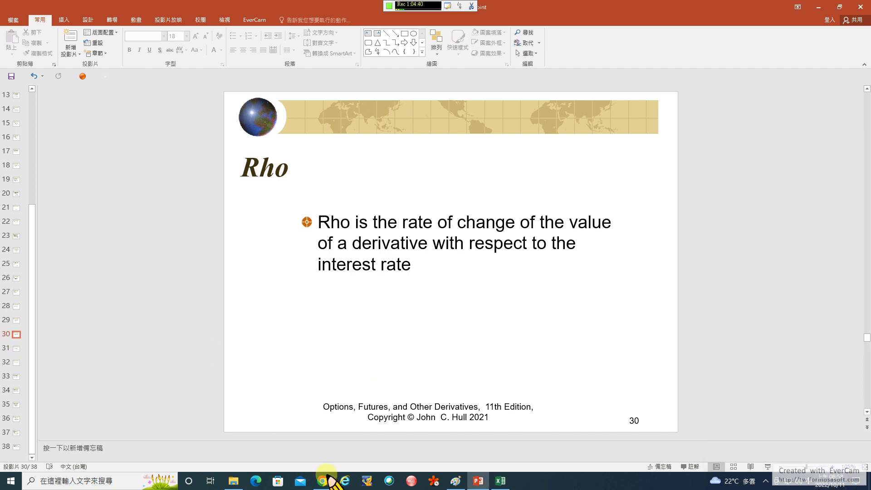
Switch to Excel and bring up the option-chain workbook that lists calls, puts, strikes K and implied volatilities
click(500, 481)
click(233, 481)
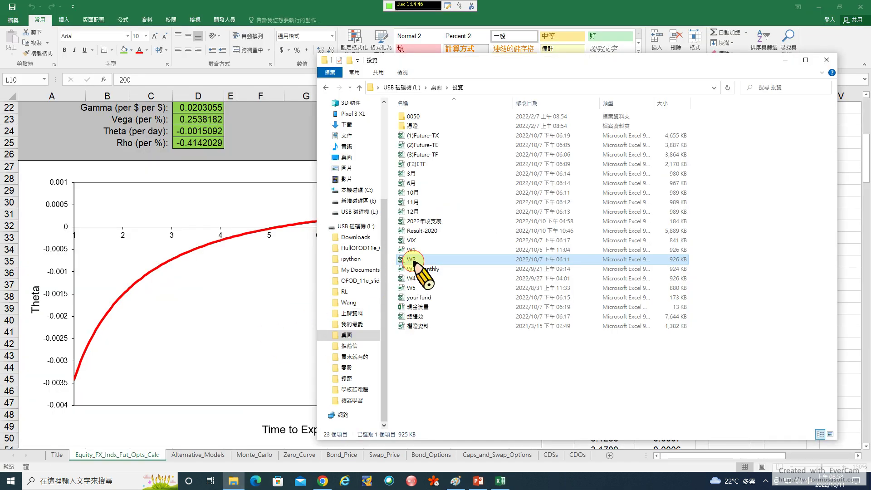
key(alt+F4)
key(ctrl+Tab)
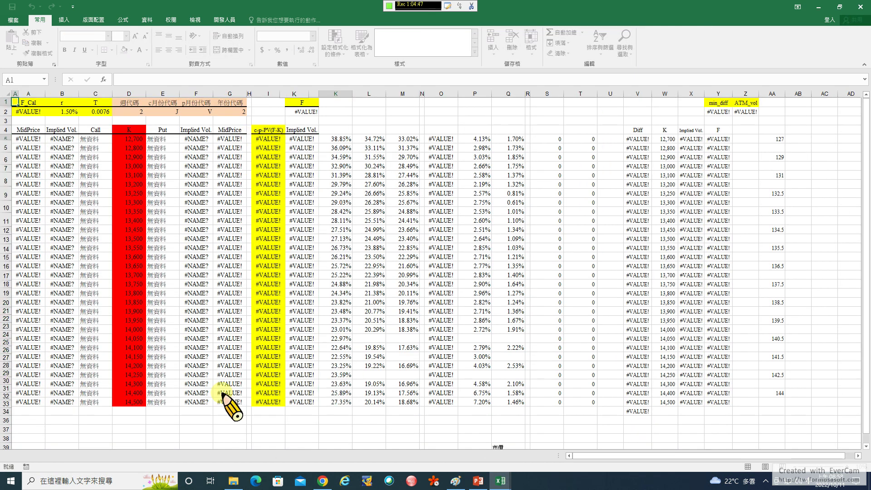
Show the TXO sheet of the option-chain workbook and check the hidden system tray icons
key(ctrl+Tab)
click(81, 455)
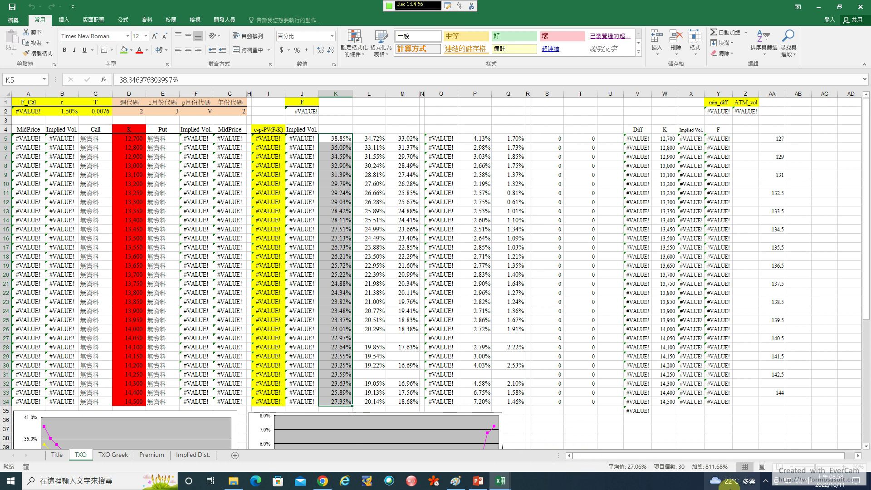
click(766, 480)
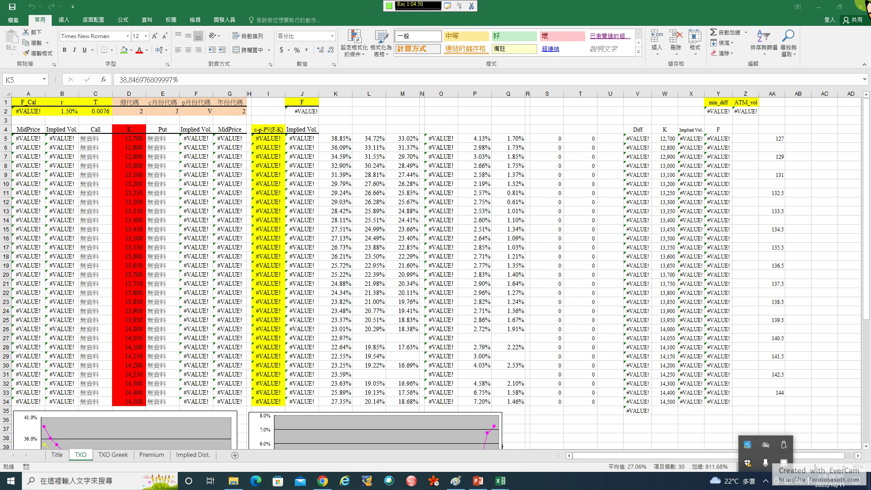
Close the option-chain workbook and DG400a.xls without saving changes
click(860, 6)
click(443, 249)
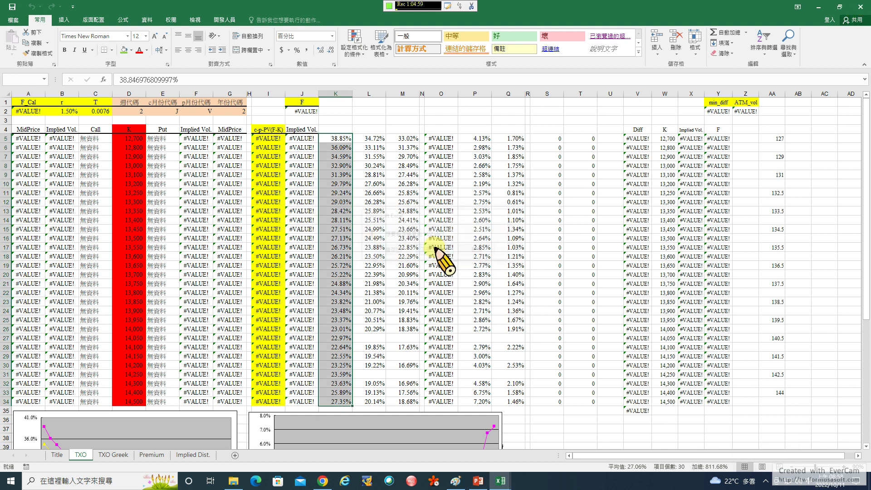
click(860, 7)
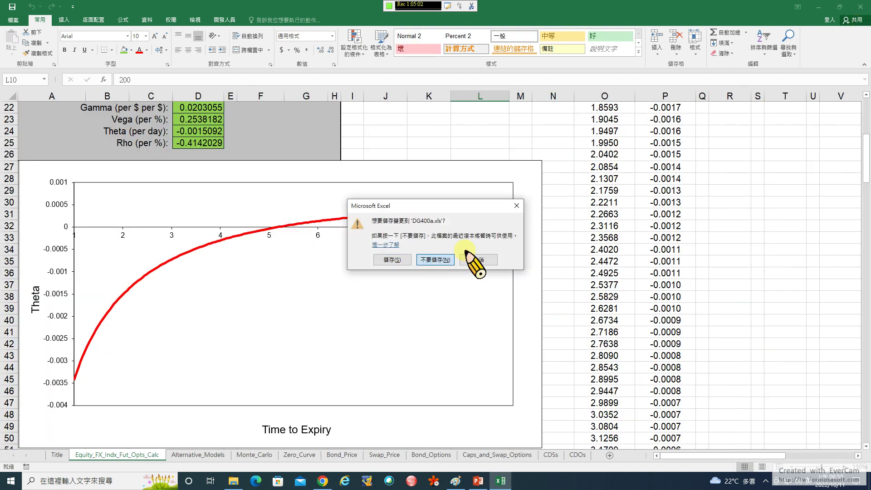
click(474, 253)
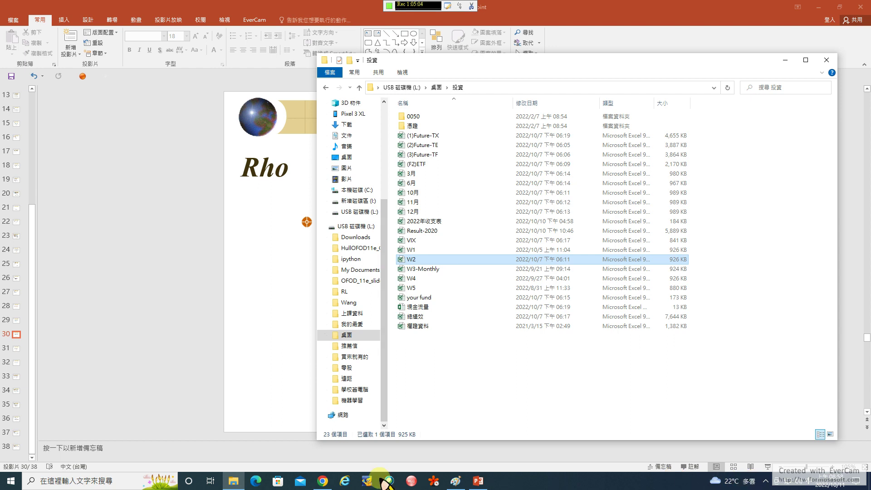
Reopen the W2 workbook from the 投資 folder, maximize it and show its TXO sheet
double_click(426, 259)
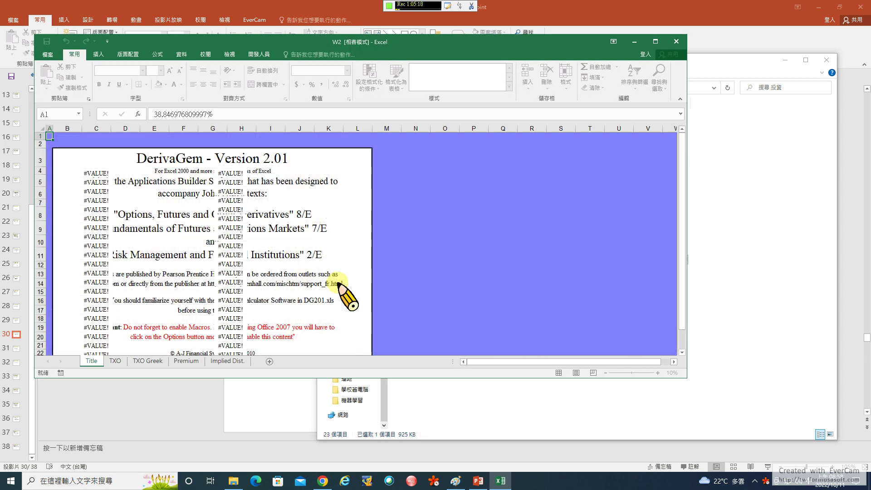
click(656, 42)
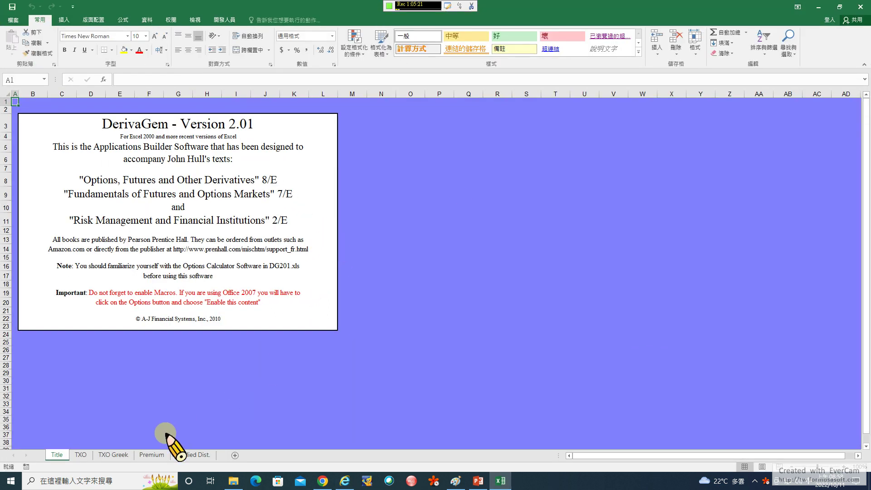
click(80, 454)
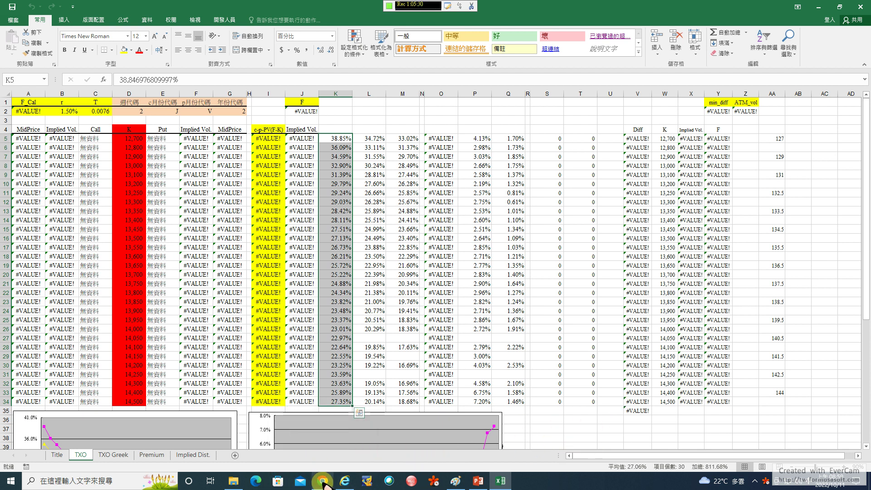
Switch to Chrome, open the Taiwan Futures Exchange site in a new tab and load the domestic index futures quotes, accepting the disclaimer
mouse_move(323, 483)
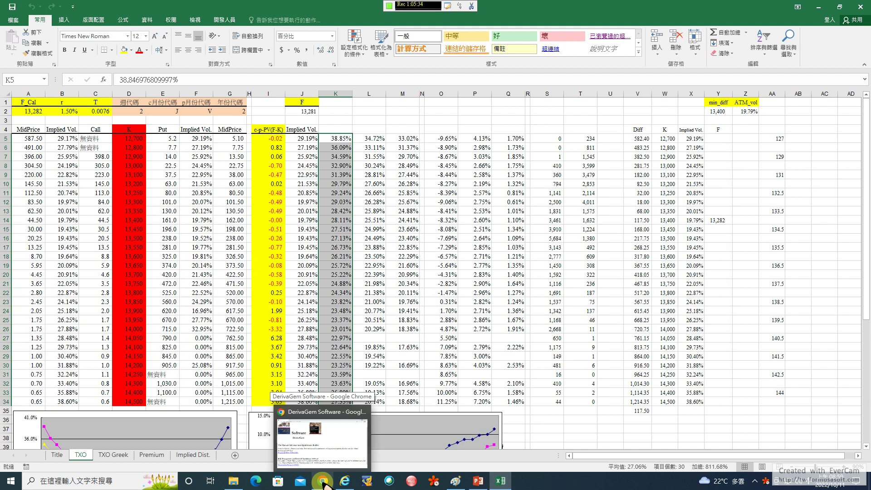
key(alt+Tab)
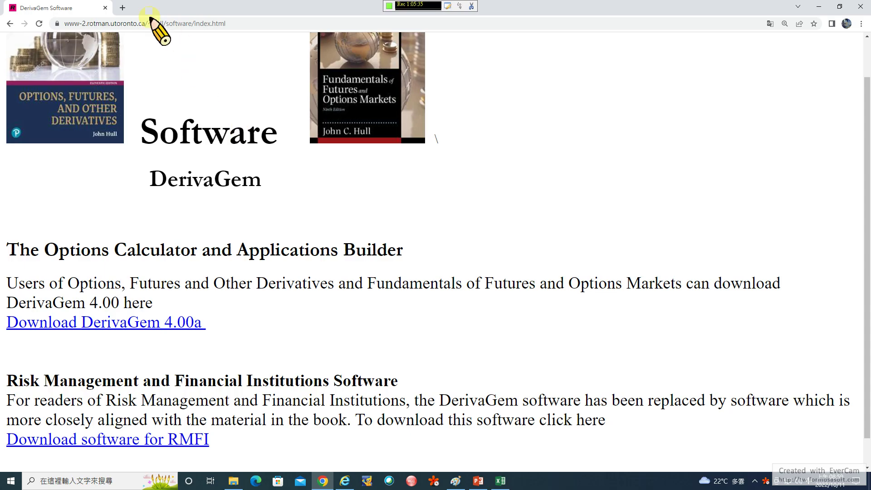
click(119, 7)
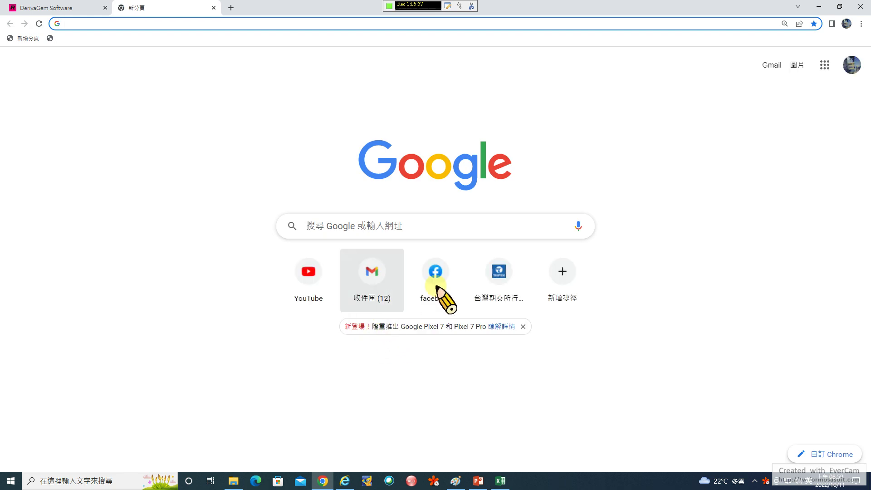
click(497, 277)
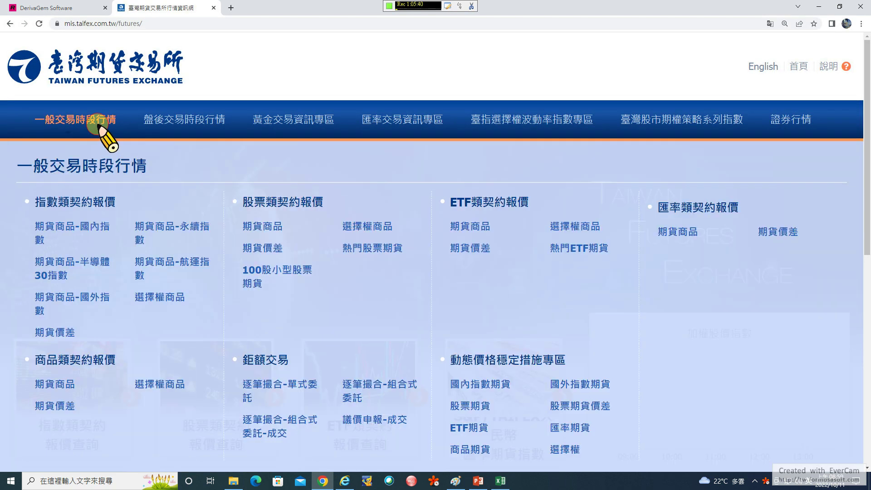
click(54, 228)
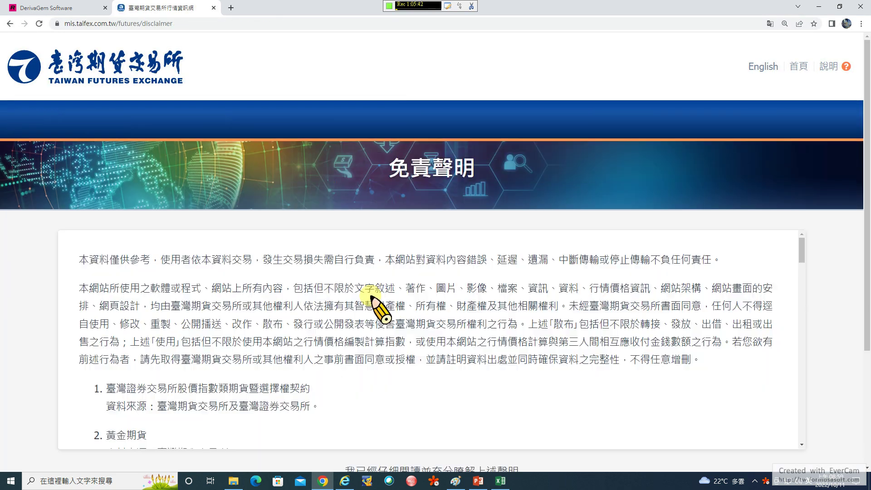
scroll(68, 367, down, 4)
click(408, 341)
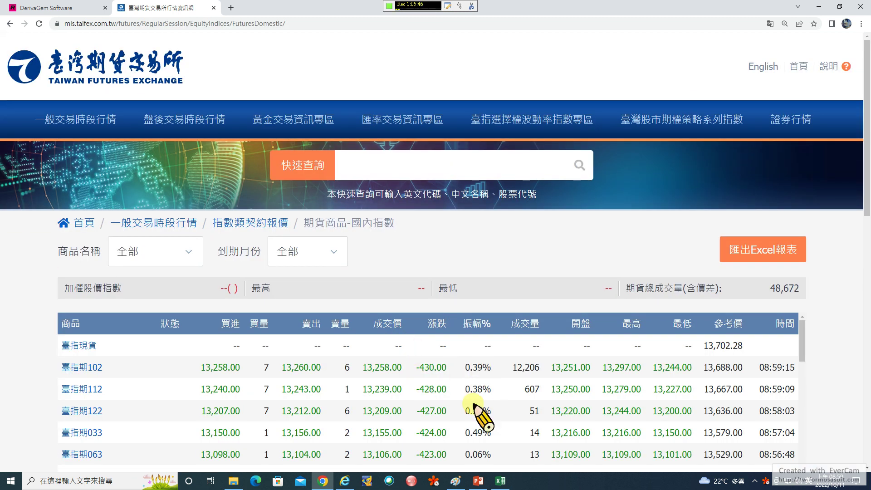
Switch back to Excel and examine the Implied Vol. and Diff charts below the TXO option chain
click(500, 480)
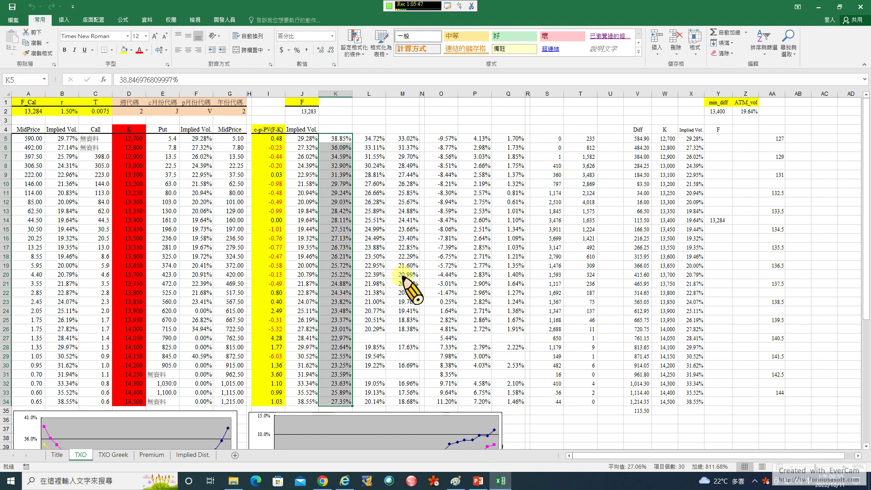
scroll(327, 280, down, 4)
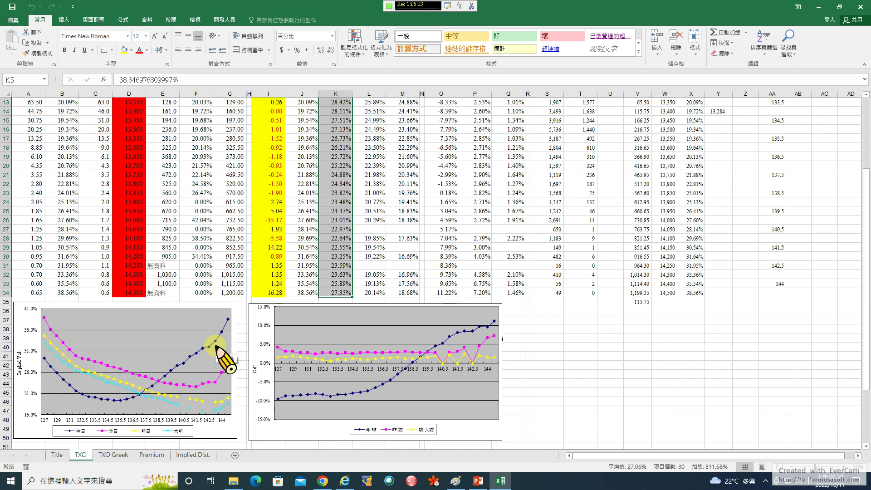
mouse_move(135, 395)
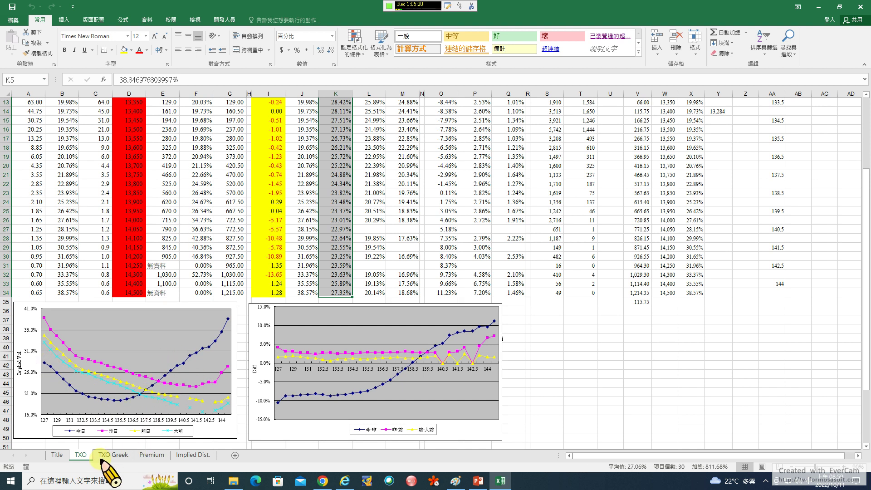
scroll(179, 313, up, 4)
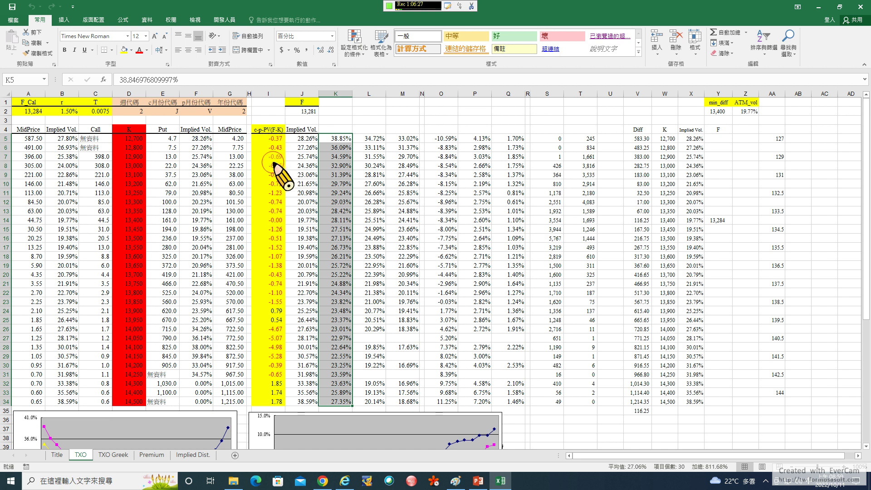
Highlight the put-call parity differences in the c-p-PV(F-K) column, cells I5:I34
drag(271, 138, 268, 401)
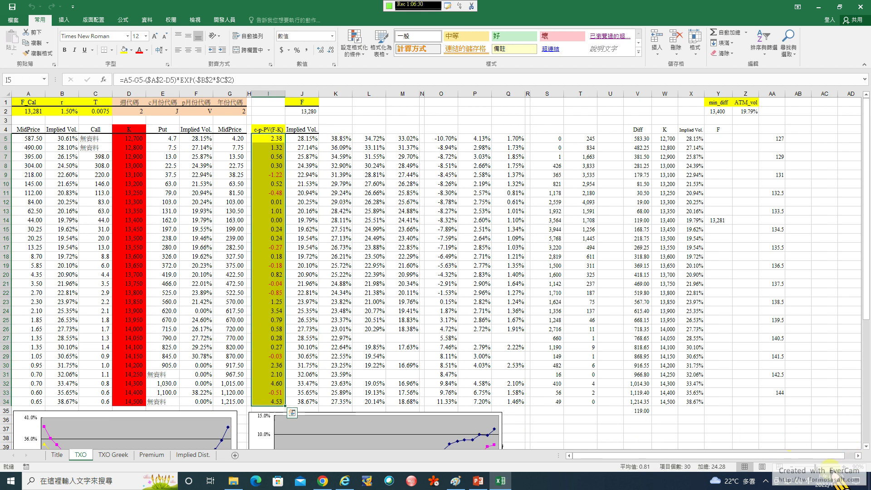
ctrl+scroll(268, 401, up, 1)
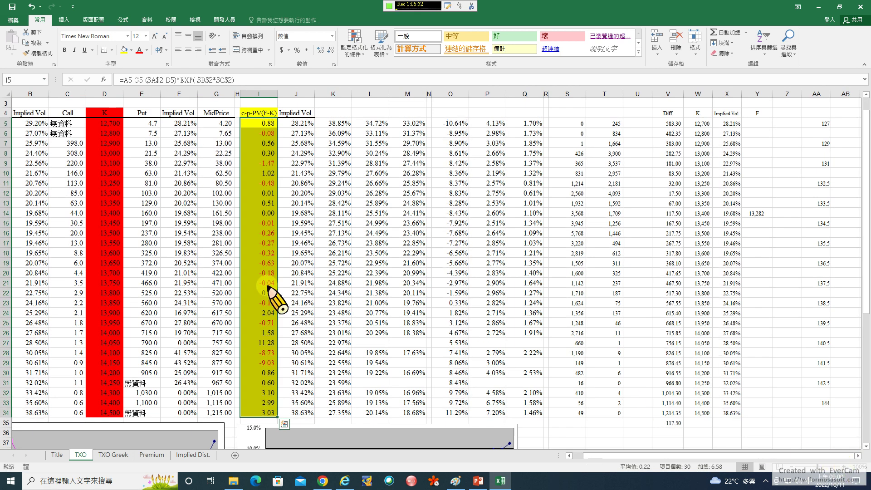
click(570, 455)
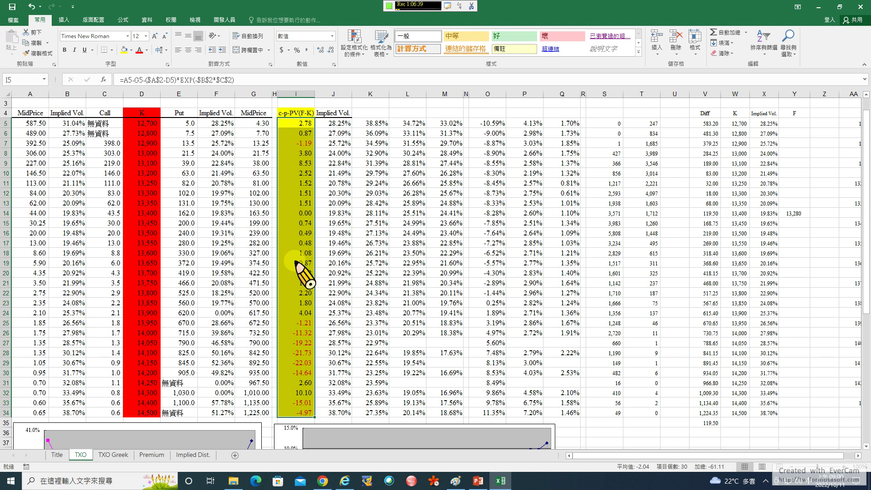
scroll(299, 267, up, 1)
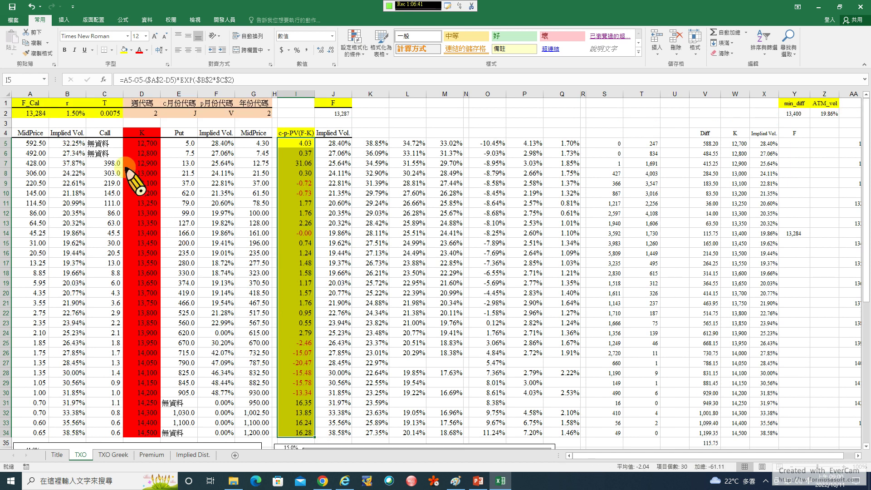
Highlight the c-p-PV(F-K) cells for strikes 14,000 to 14,500 and check the system clock
drag(299, 354, 299, 432)
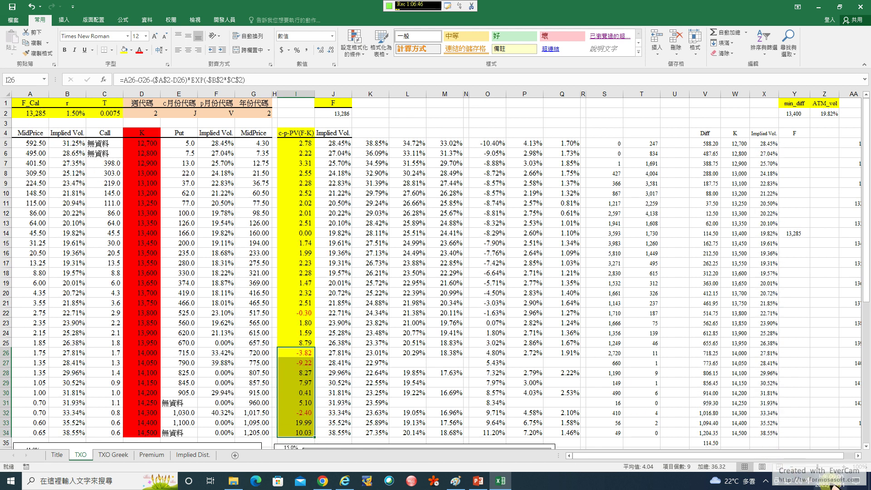
click(808, 480)
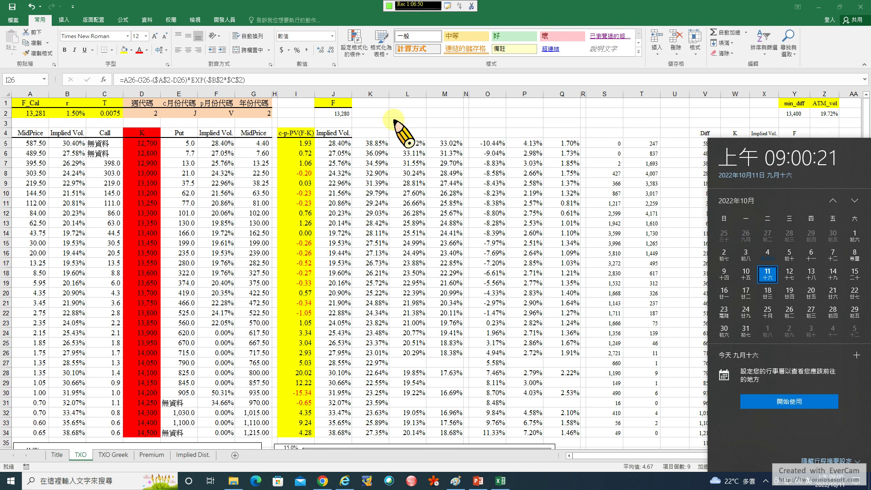
click(213, 143)
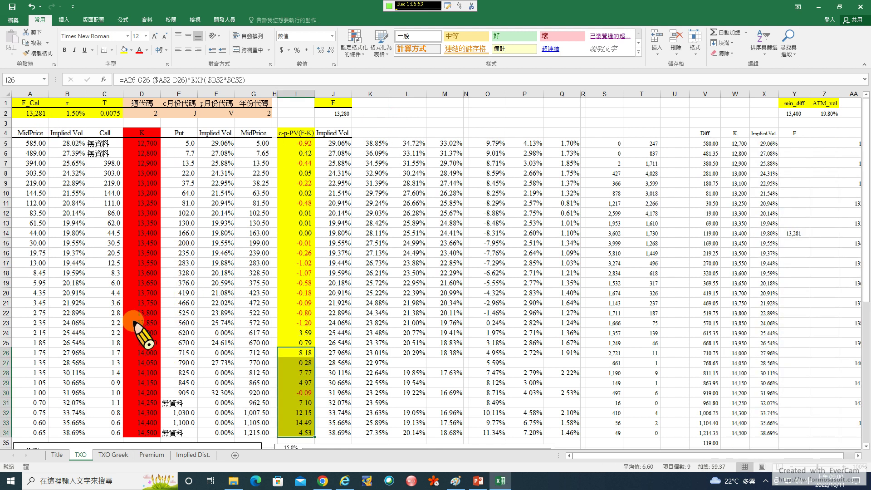
Highlight the 14,000 and 14,050 strike rows, the cumulative volumes in S27:T32, and the c-p-PV(F-K) cells I5:I23
click(140, 354)
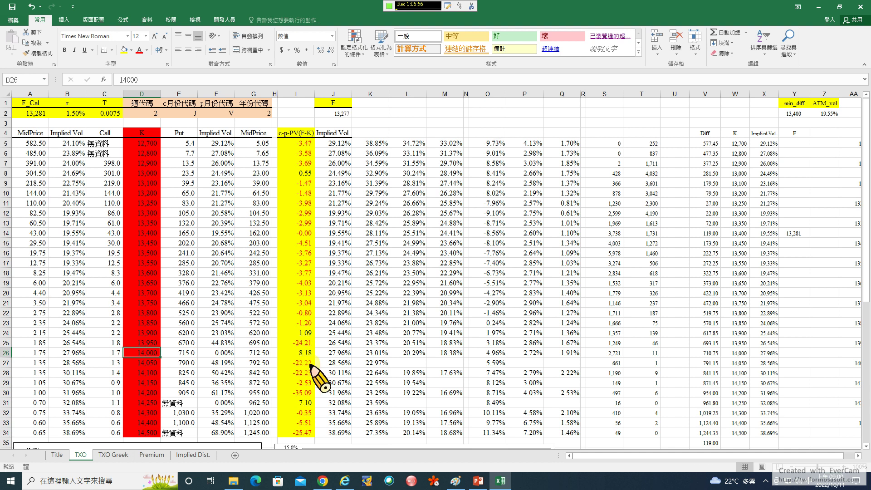
drag(18, 353, 267, 361)
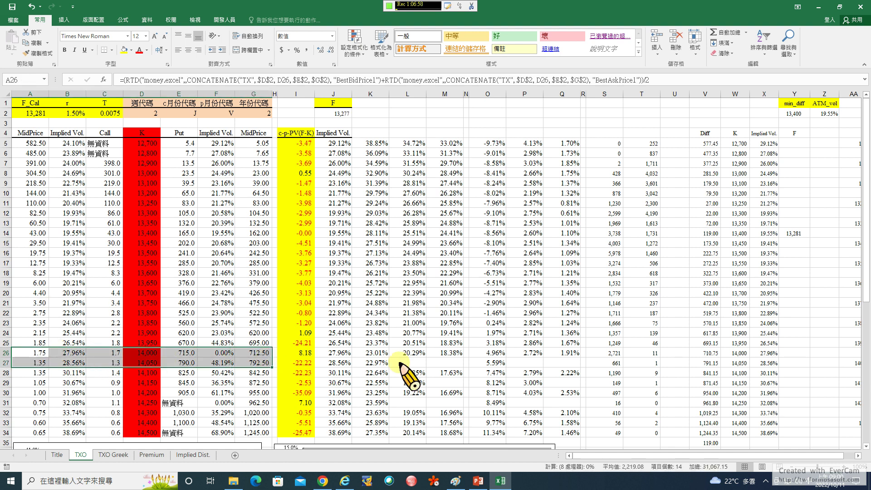
drag(605, 362, 641, 412)
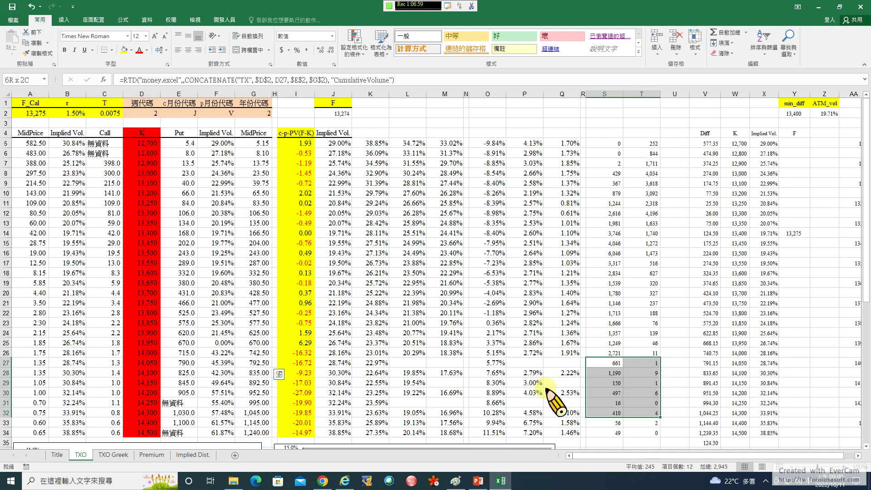
drag(310, 146, 311, 325)
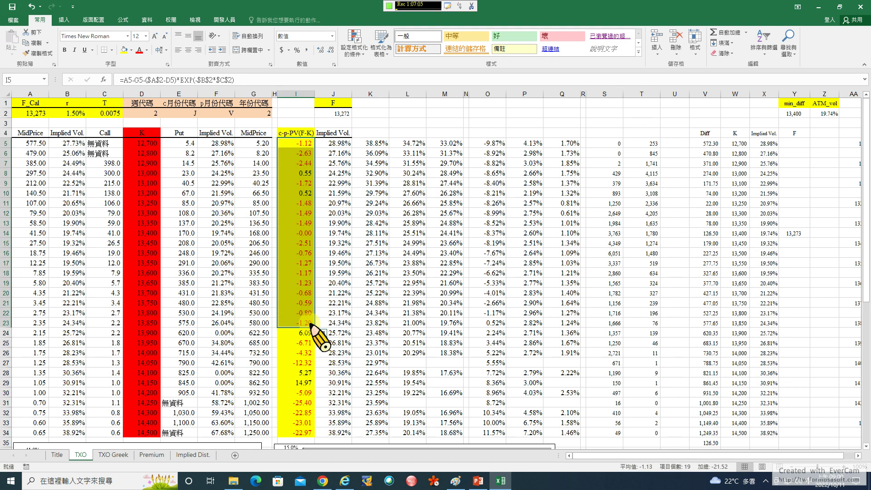
Show the TXO Greek sheet with the call and put Greeks by strike, enlarged for reading
click(111, 455)
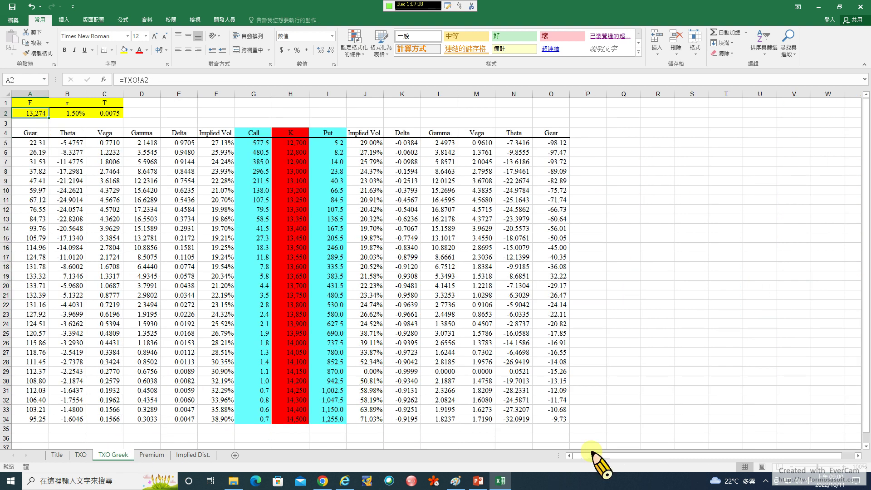
click(846, 466)
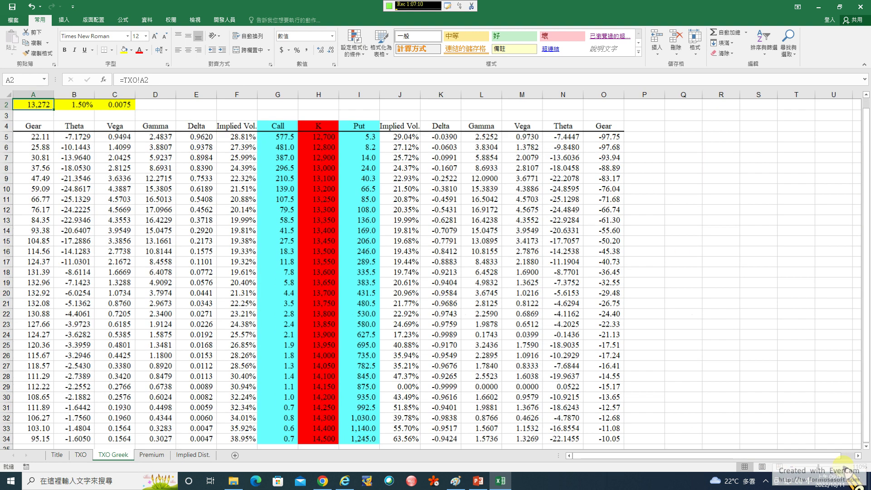
scroll(225, 243, up, 1)
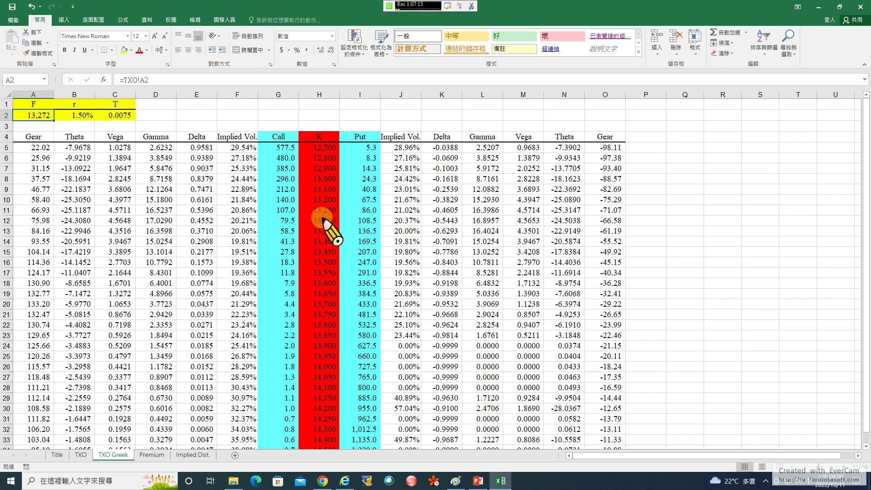
Point out the 13,250 and 13,300 strike rows and fill the 13,250 call and put Gamma cells, D11 and L11, yellow
click(6, 210)
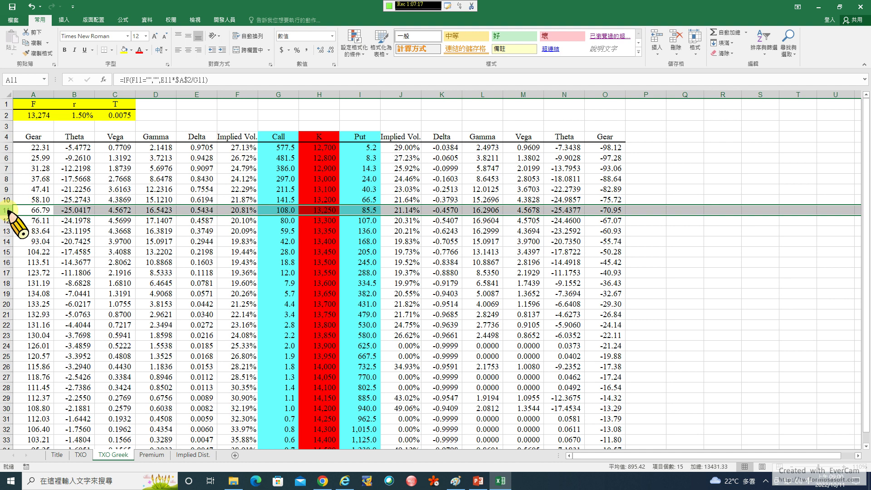
drag(7, 210, 6, 221)
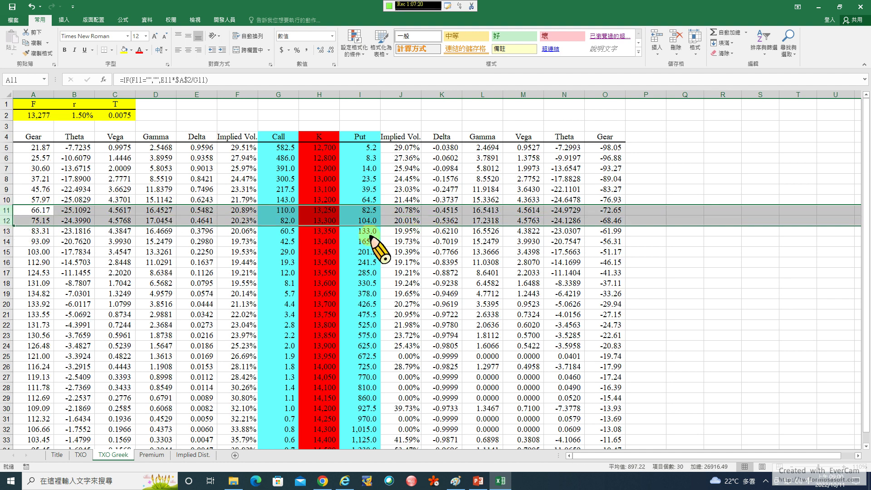
right_click(160, 210)
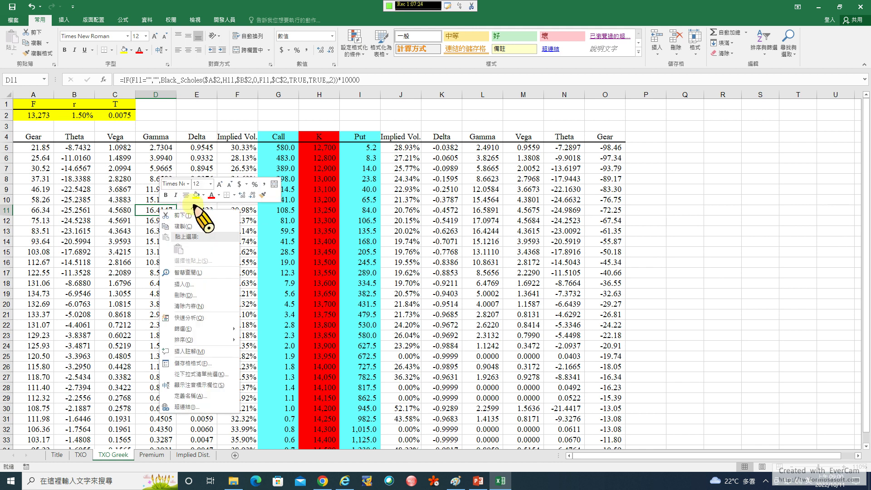
click(196, 195)
click(485, 210)
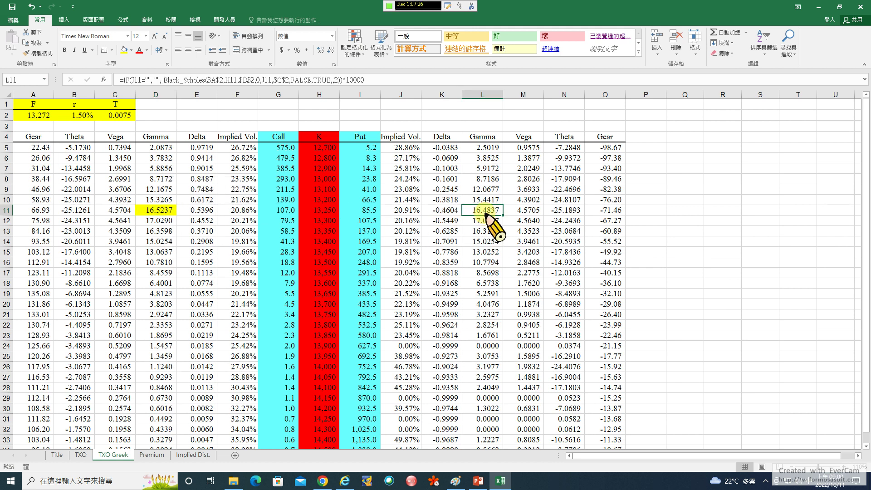
right_click(486, 211)
click(522, 198)
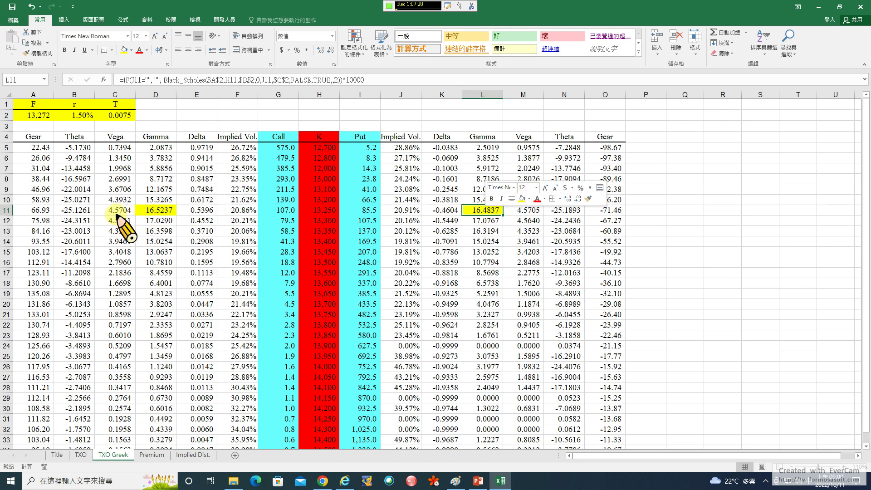
Fill the call and put Vega cells of the 13,250 strike, C11 and M11, green
right_click(117, 211)
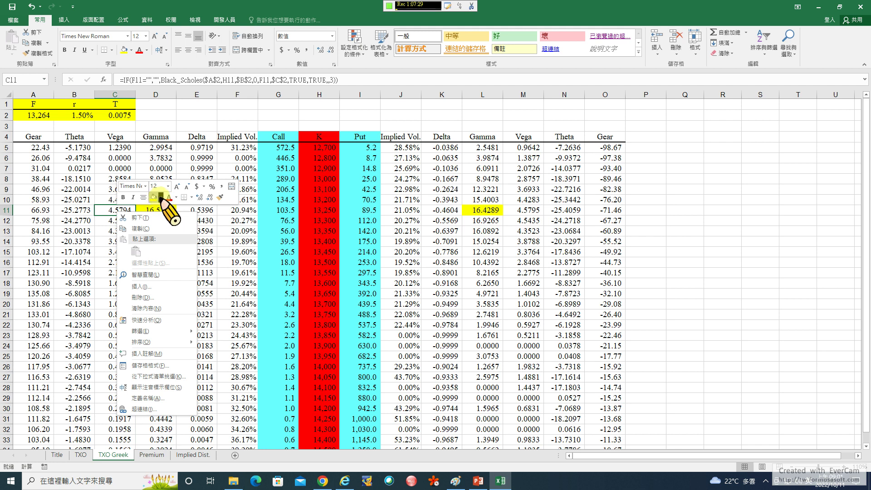
click(161, 196)
click(188, 267)
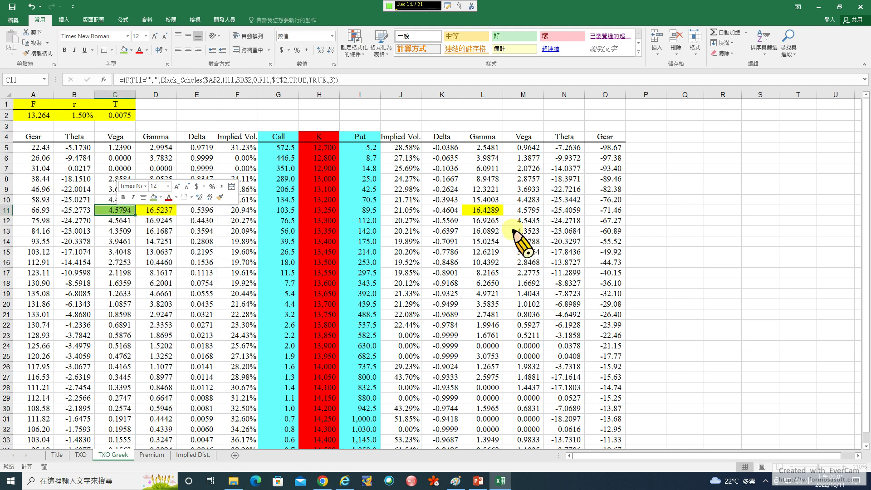
right_click(536, 211)
click(572, 196)
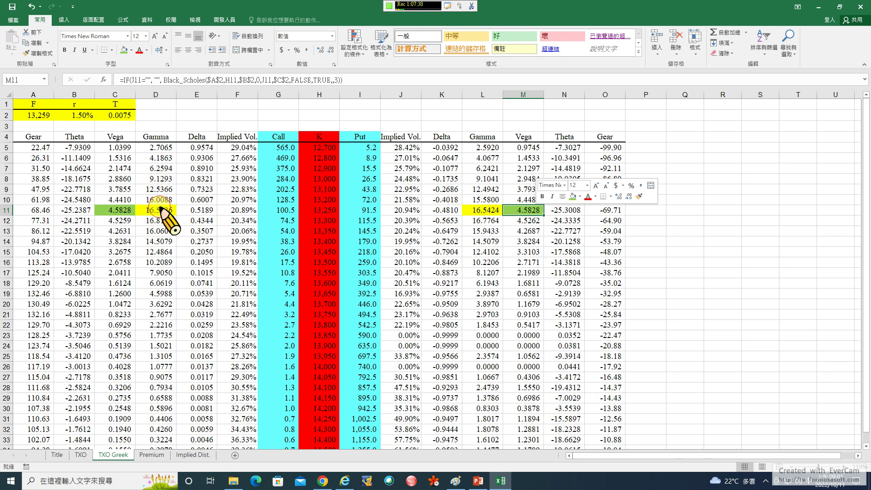
drag(156, 179, 163, 250)
right_click(168, 235)
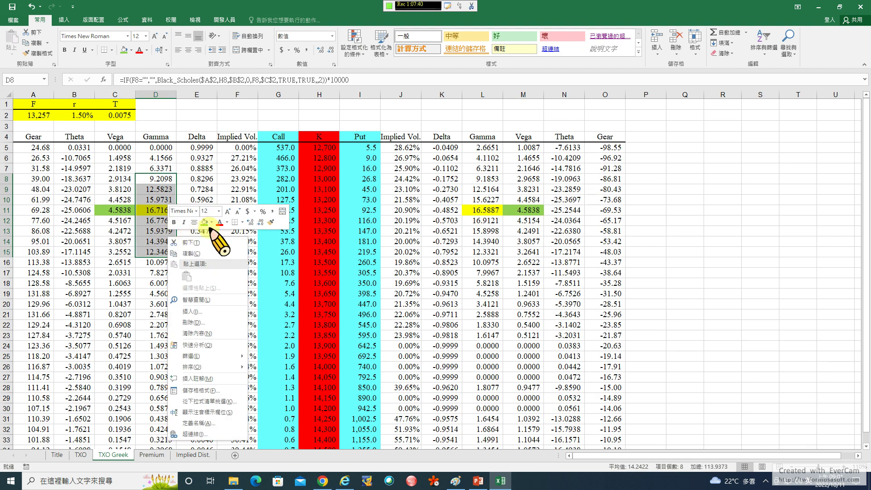
click(211, 222)
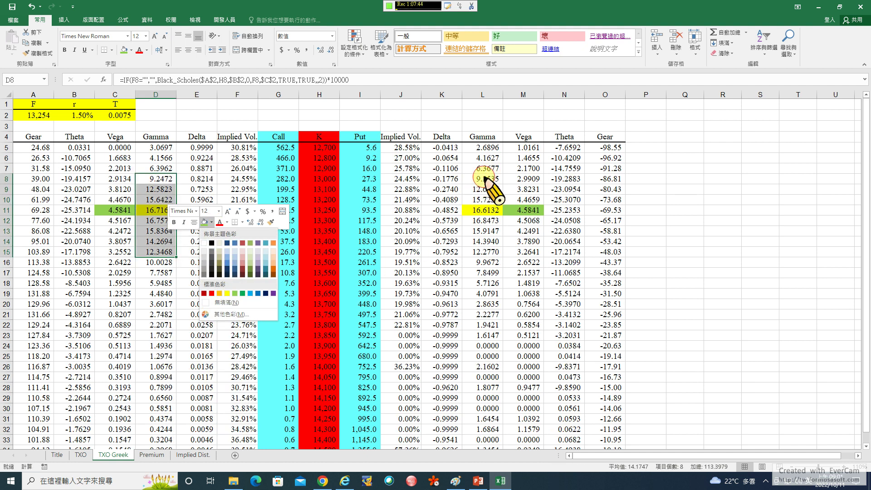
drag(485, 179, 486, 247)
Fill the call and put Gamma cells for strikes 13,000 to 13,450, D8:D15 and L8:L15, yellow
drag(156, 180, 160, 249)
right_click(161, 248)
click(203, 231)
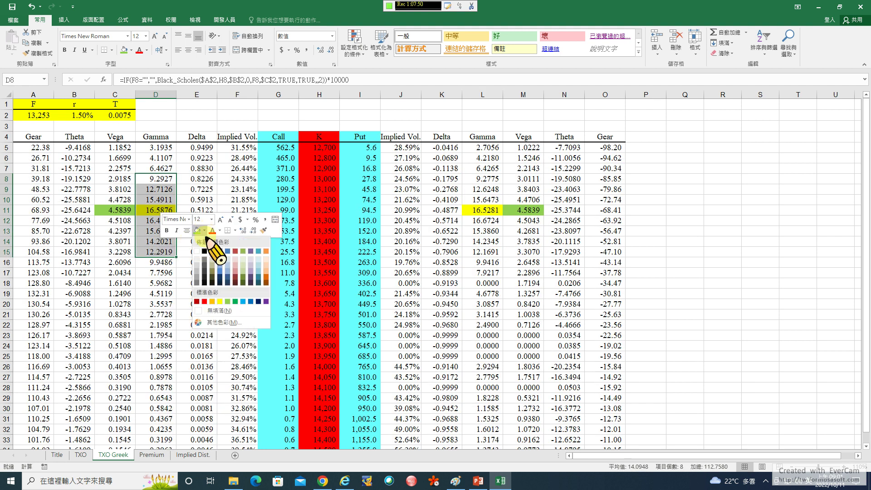
click(229, 302)
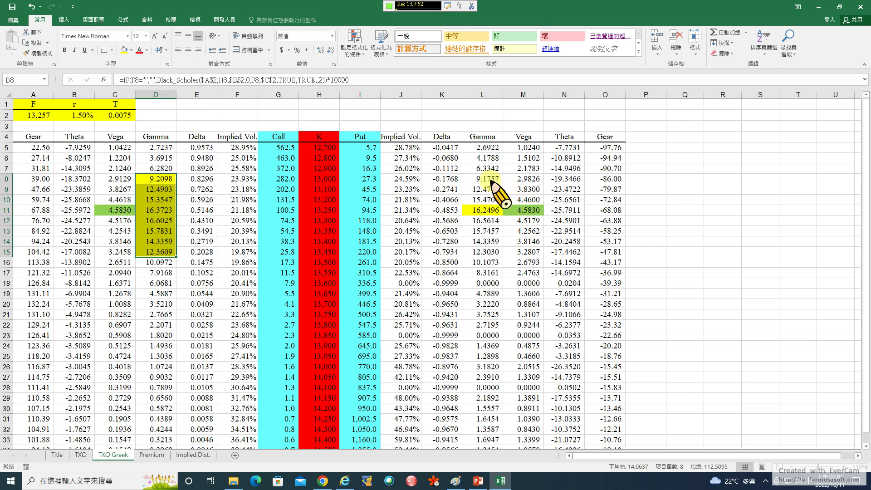
drag(482, 179, 484, 253)
right_click(484, 254)
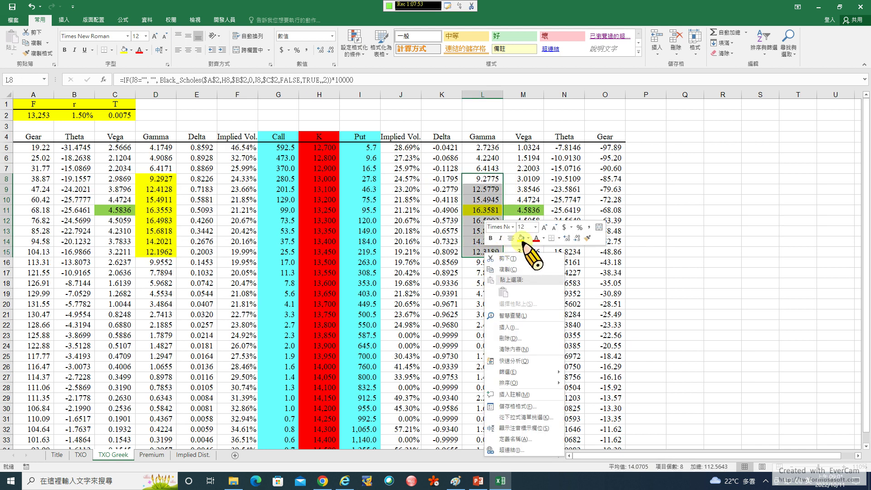
click(521, 238)
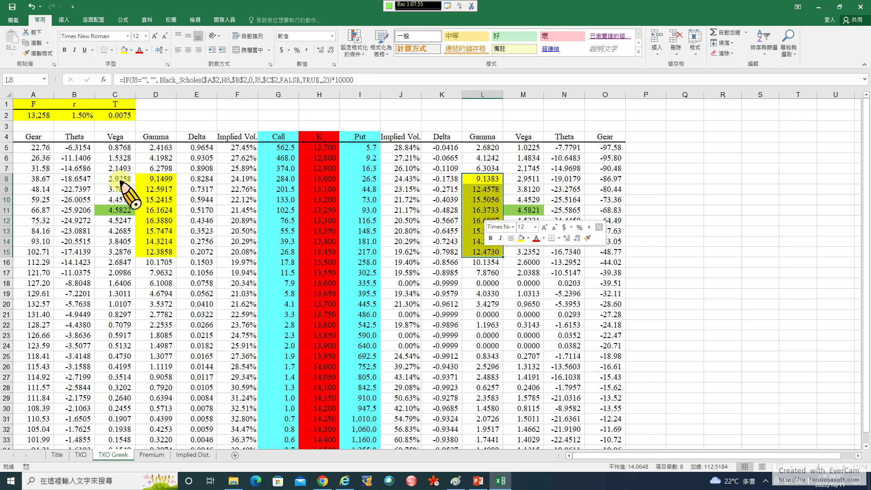
Fill the call and put Vega cells for strikes 13,000 to 13,450, C8:C15 and M8:M15, green
drag(115, 179, 115, 254)
right_click(131, 248)
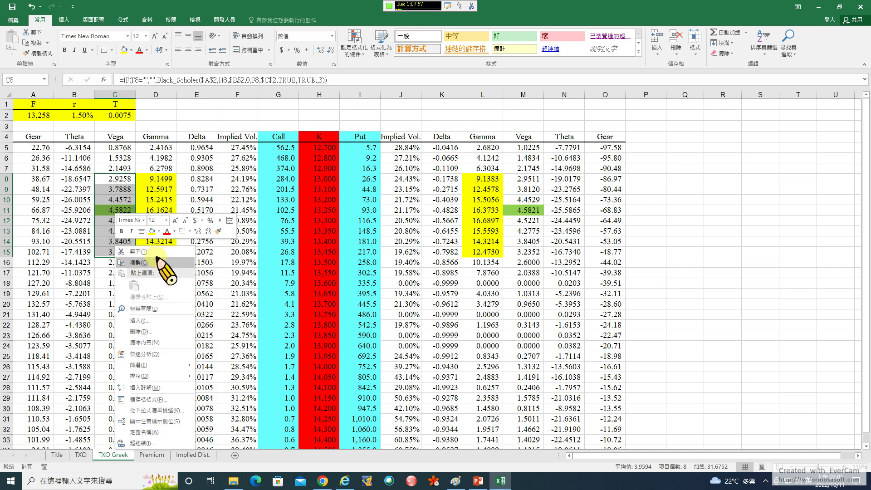
click(159, 231)
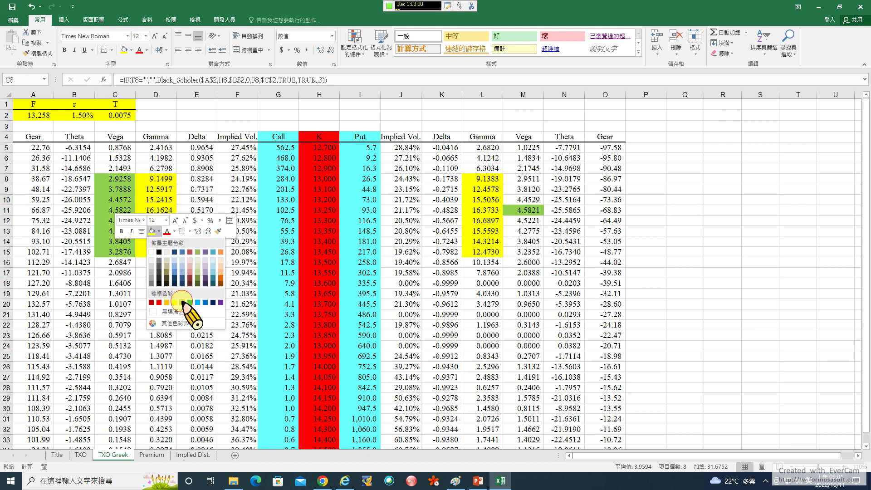
click(180, 302)
drag(528, 178, 528, 252)
right_click(526, 248)
click(560, 233)
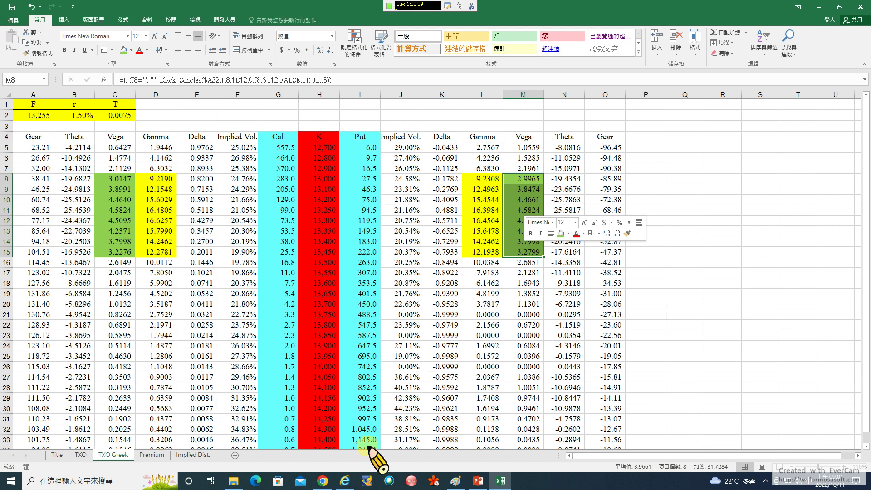
Compare the live TXO quotes with the RN_Dist and Log_N_Dist curves on the Implied Dist. sheet
click(81, 454)
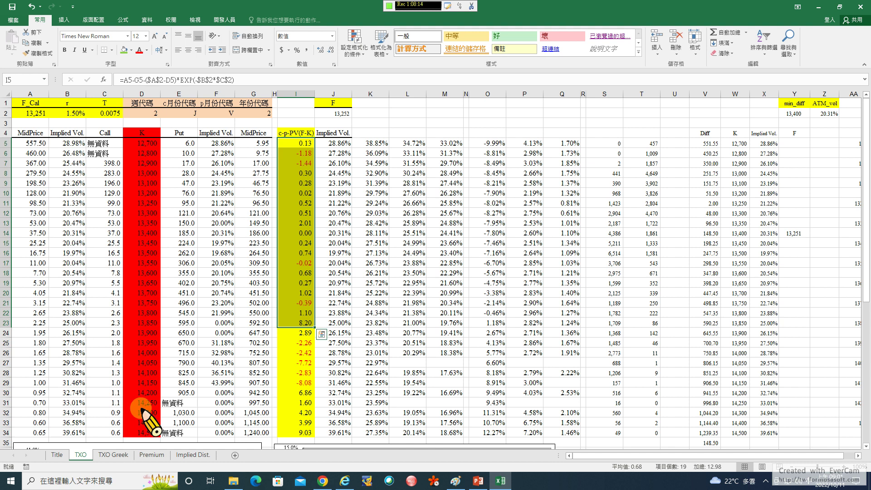
click(123, 454)
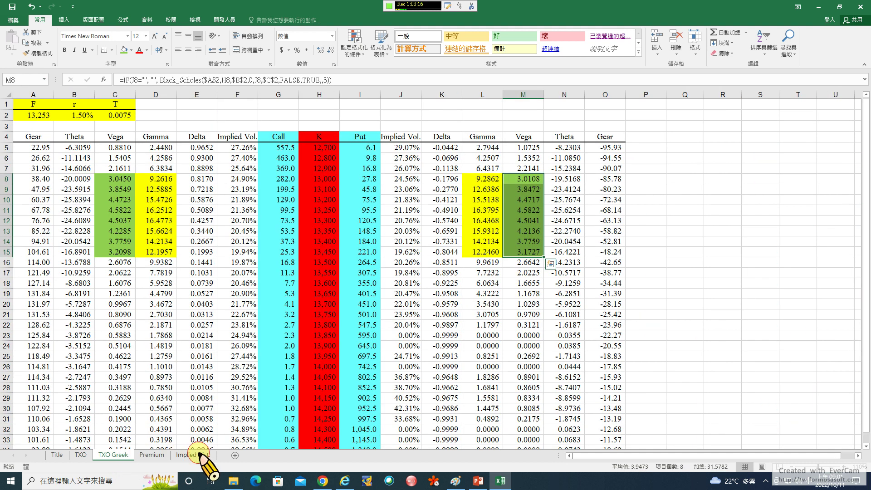
click(196, 454)
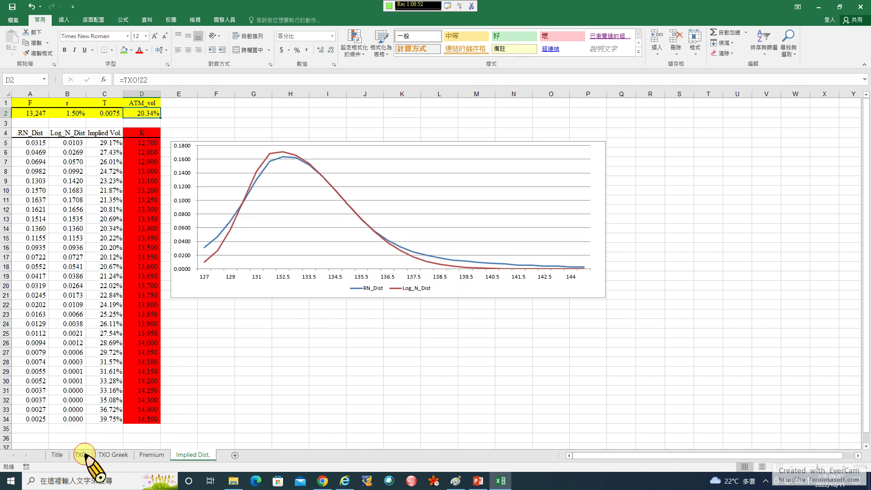
click(81, 454)
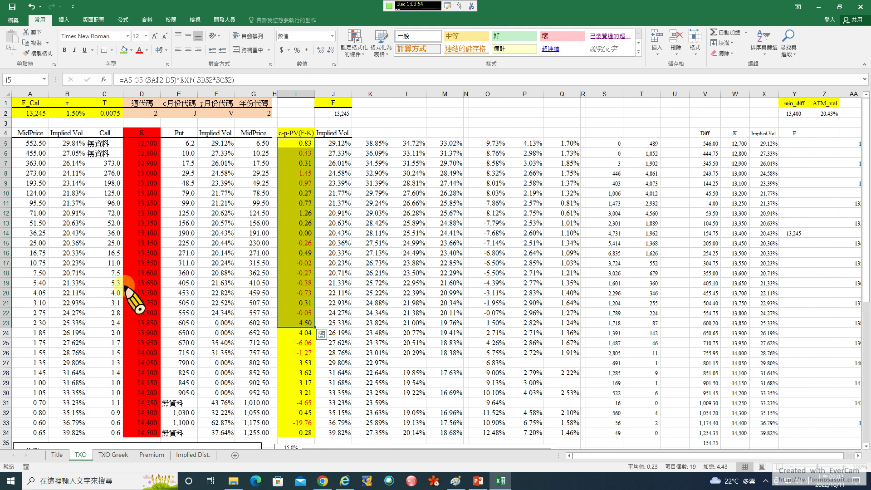
click(119, 282)
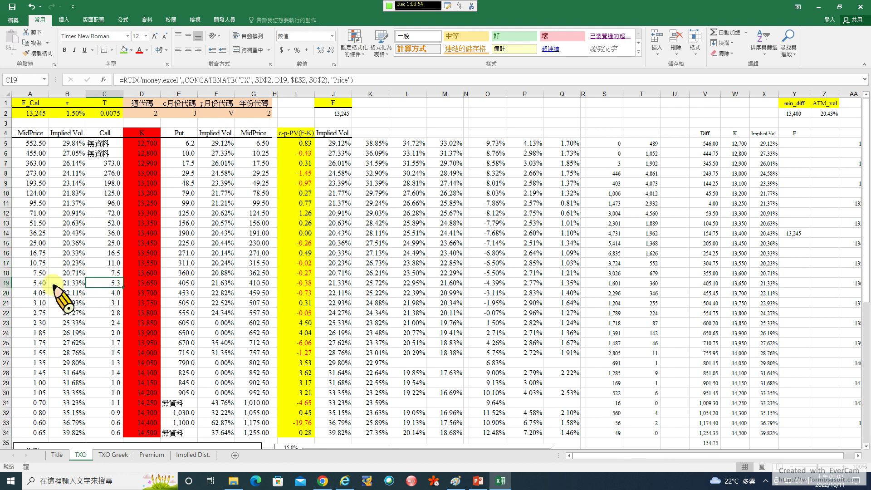
click(192, 455)
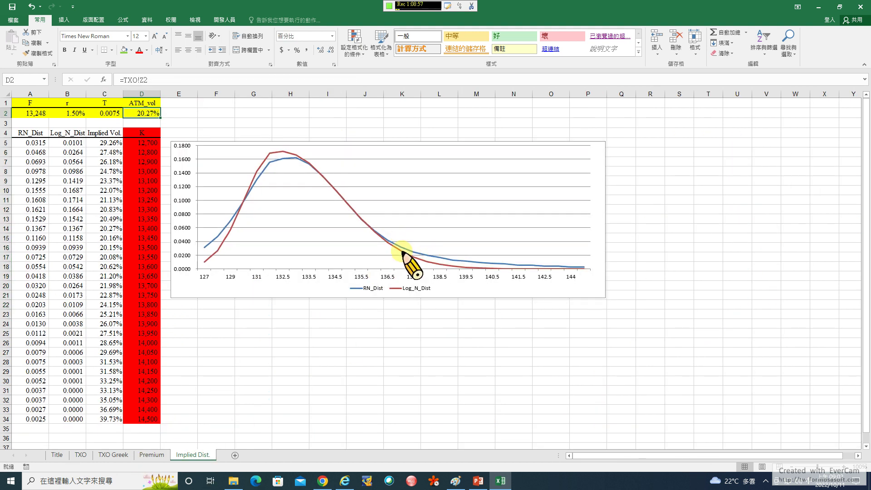